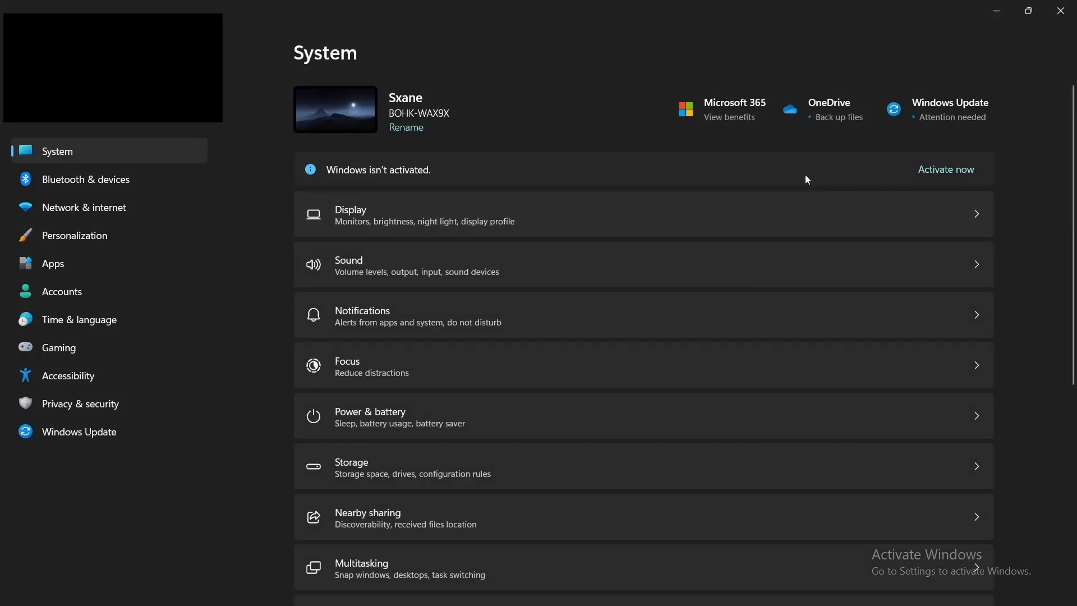
# Open the Windows activation page, try the activation troubleshooter, and return to the System settings
pyautogui.click(927, 172)
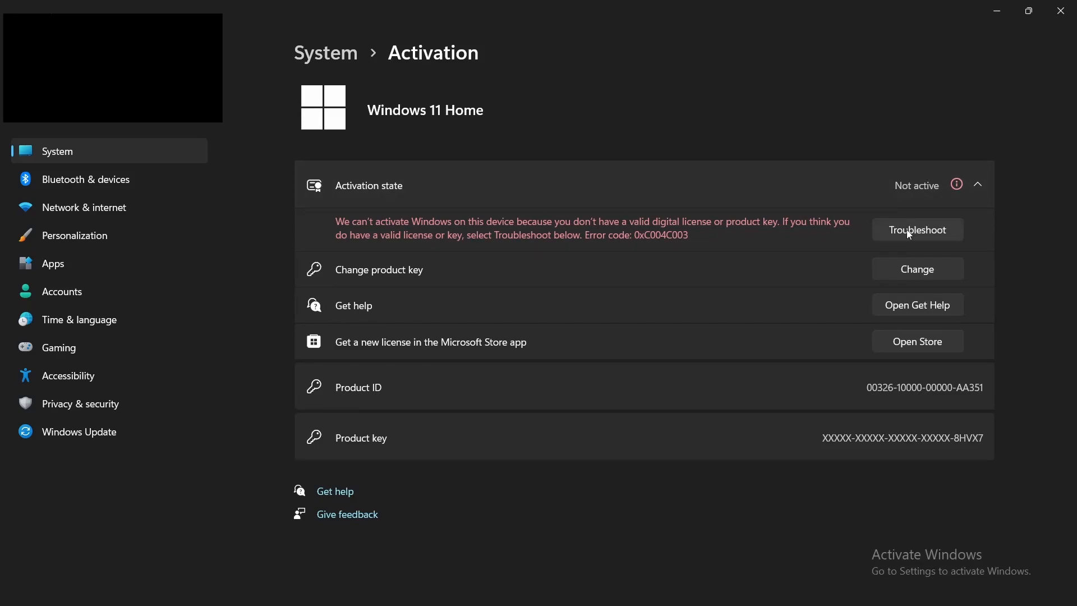
pyautogui.click(910, 234)
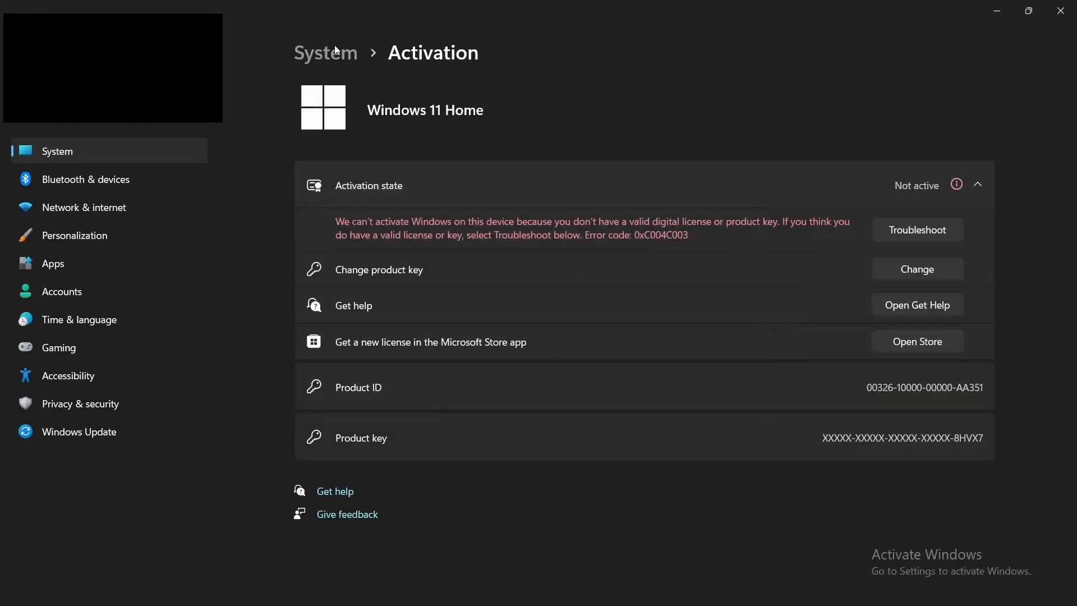
pyautogui.click(334, 44)
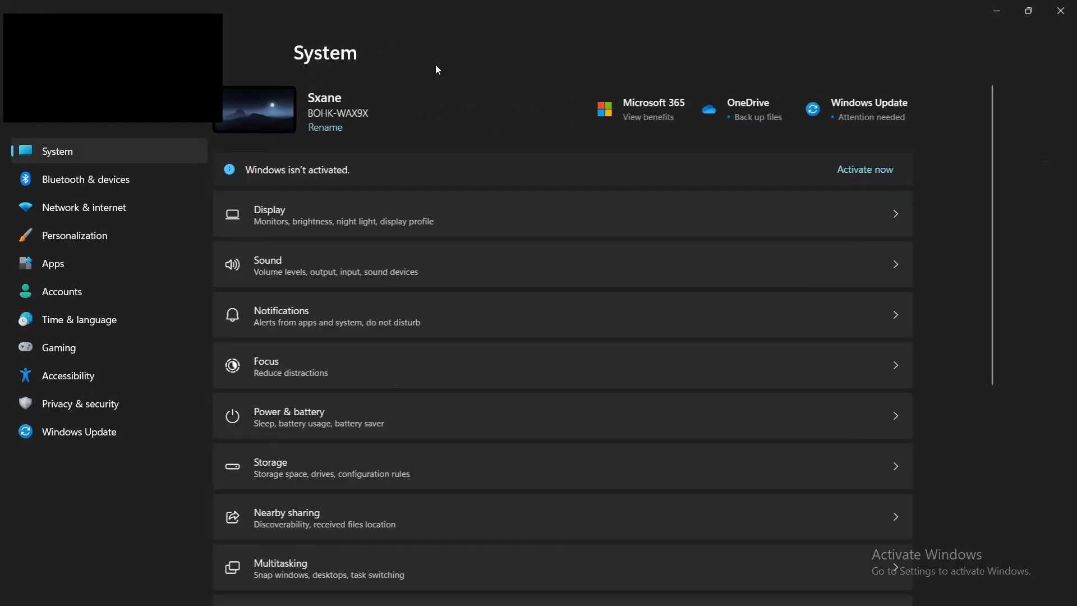
# Open the device's About page to check the Windows edition and version, and close Settings
pyautogui.scroll(-5, 1072, 157)
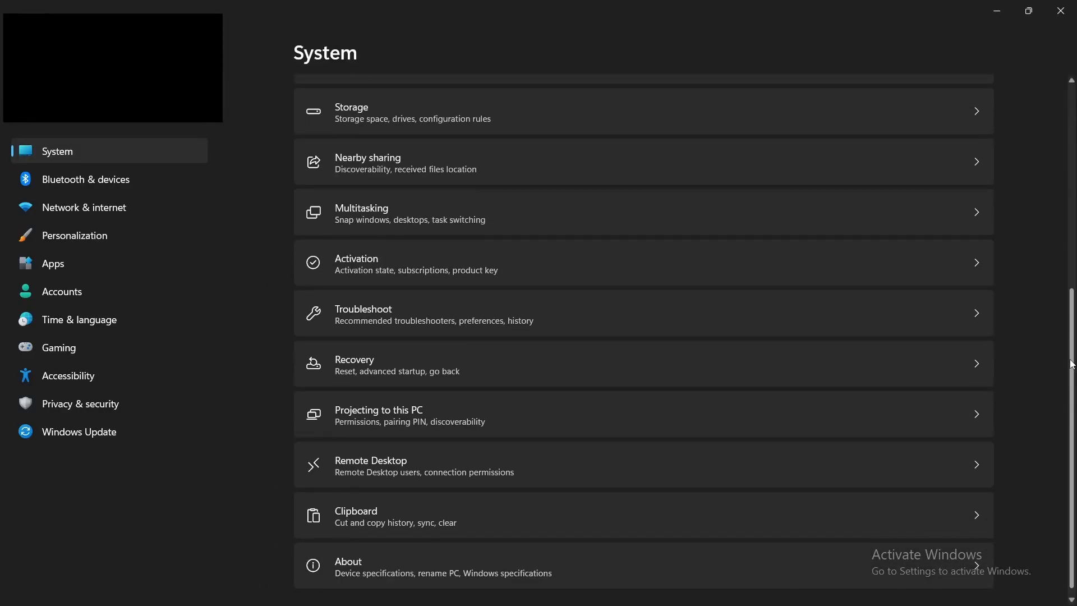
pyautogui.click(752, 547)
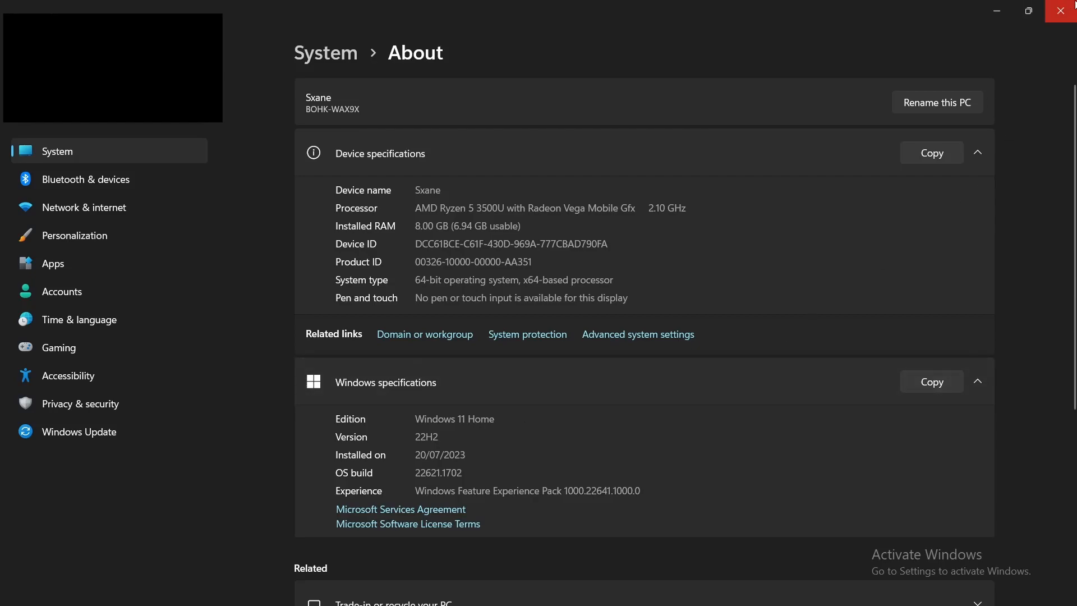
pyautogui.click(1074, 3)
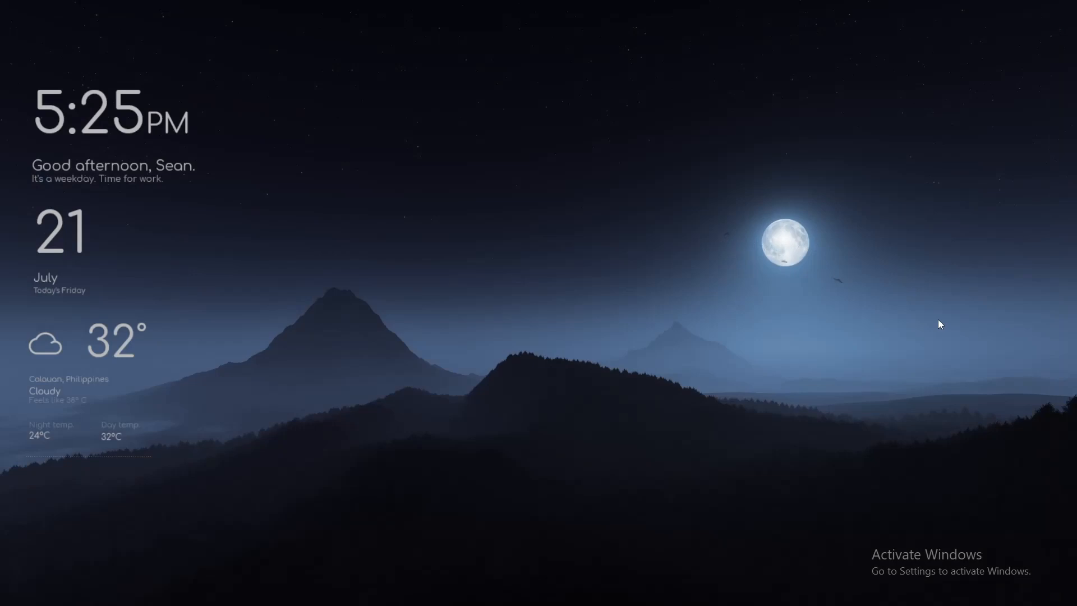
# Switch to Google Chrome, open an incognito window, and search for "windows 11 download"
pyautogui.press('super')
pyautogui.click(517, 191)
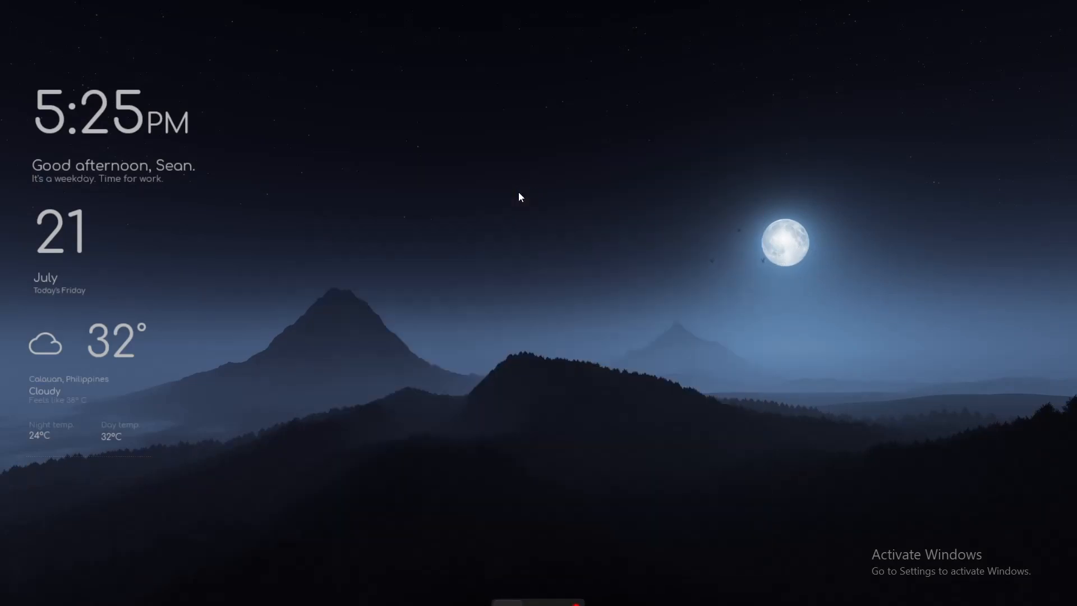
pyautogui.hotkey('ctrl', 'shift', 'n')
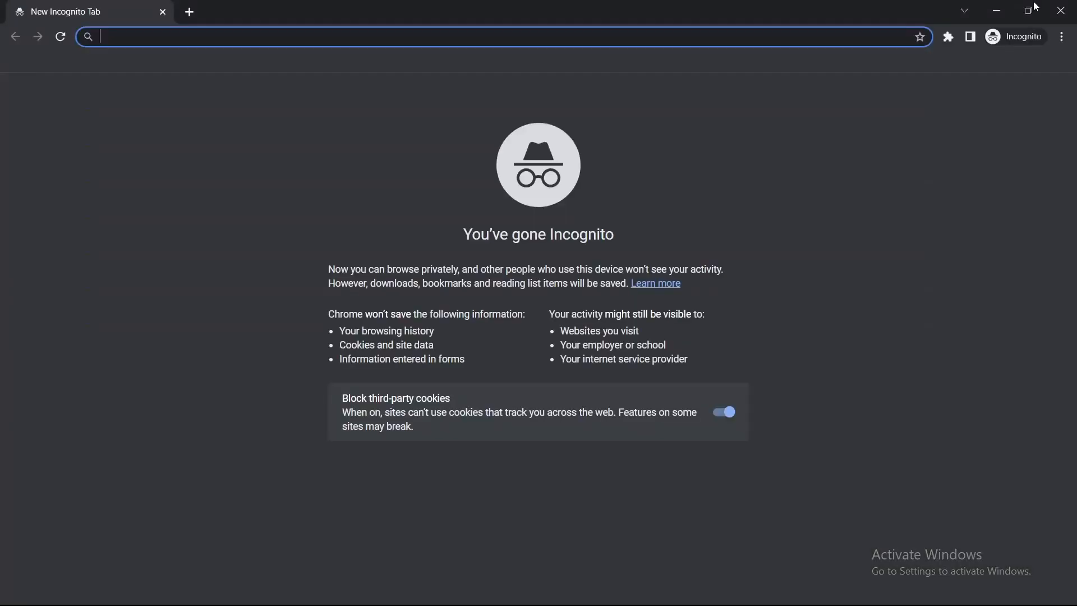
pyautogui.click(1008, 2)
pyautogui.click(1008, 3)
pyautogui.hotkey('alt', 'Tab')
pyautogui.write('windows 11 downl')
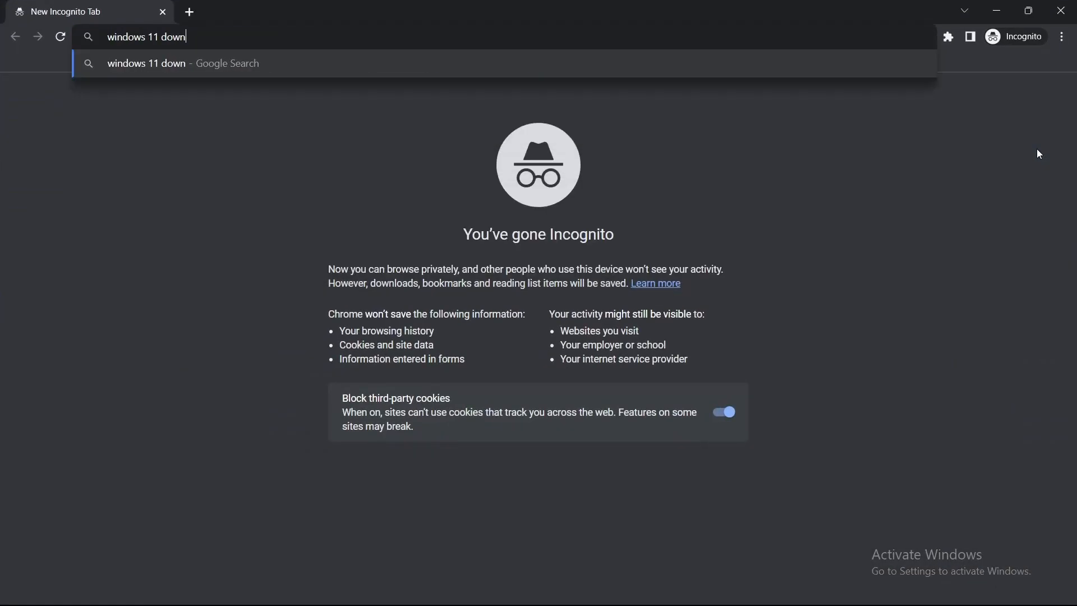
pyautogui.write('oad')
pyautogui.press('Return')
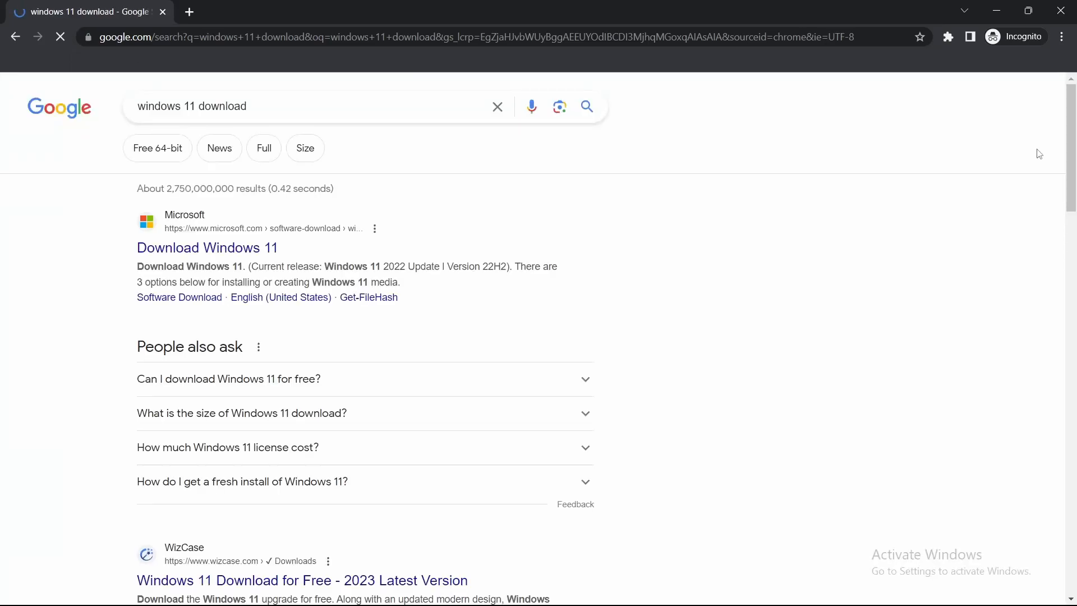
# On Microsoft's Download Windows 11 page, choose Windows 11 (multi-edition ISO for x64 devices) as the disk image and submit it
pyautogui.click(268, 250)
pyautogui.scroll(-1, 1073, 336)
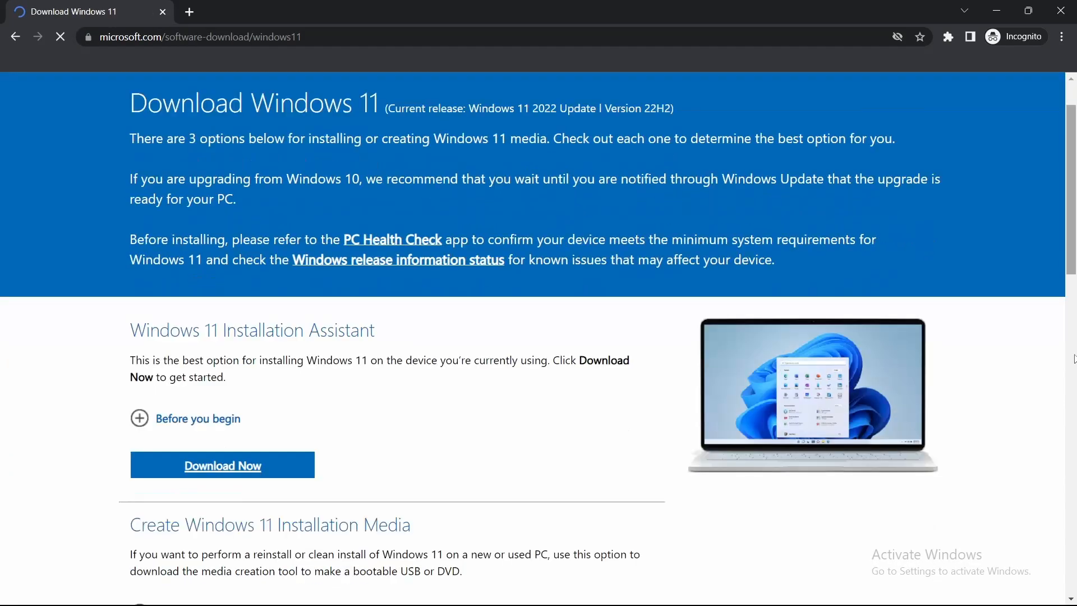
pyautogui.scroll(-5, 1074, 336)
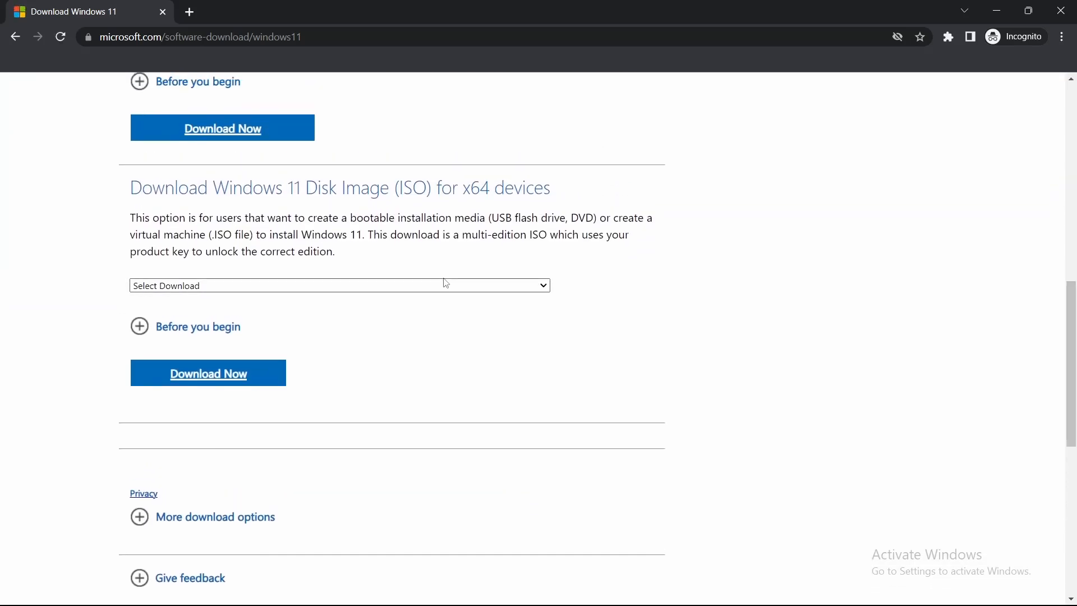
pyautogui.click(452, 286)
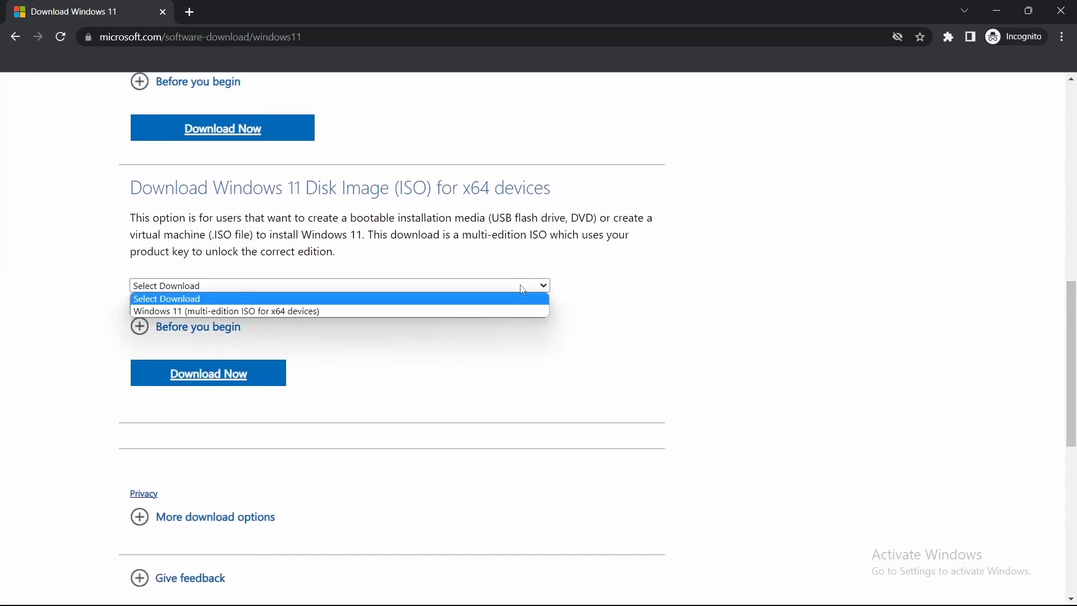
pyautogui.click(440, 311)
pyautogui.click(252, 371)
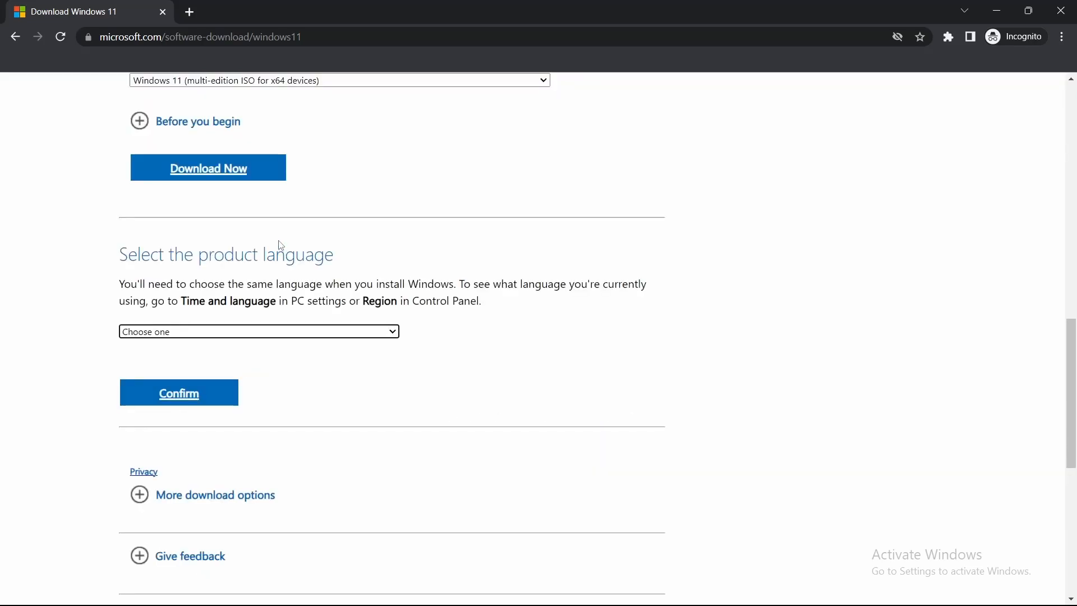
# Set the product language to English (United States) and confirm it to get the 64-bit download link
pyautogui.click(337, 330)
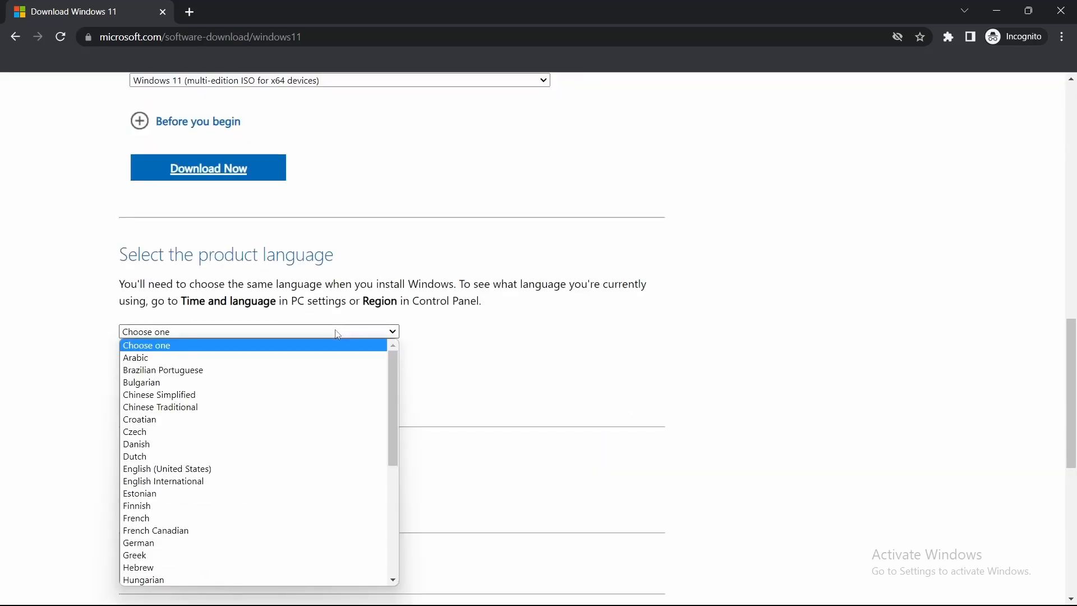
pyautogui.click(350, 469)
pyautogui.click(183, 403)
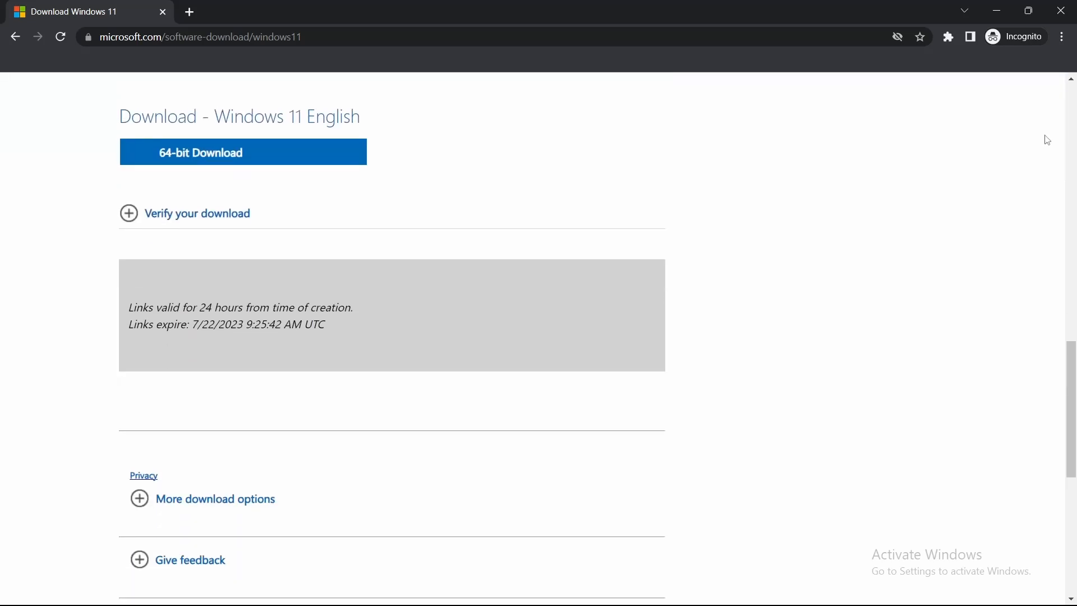
pyautogui.moveTo(1072, 339)
pyautogui.mouseDown()
pyautogui.moveTo(1073, 367)
pyautogui.moveTo(1074, 318)
pyautogui.mouseUp()
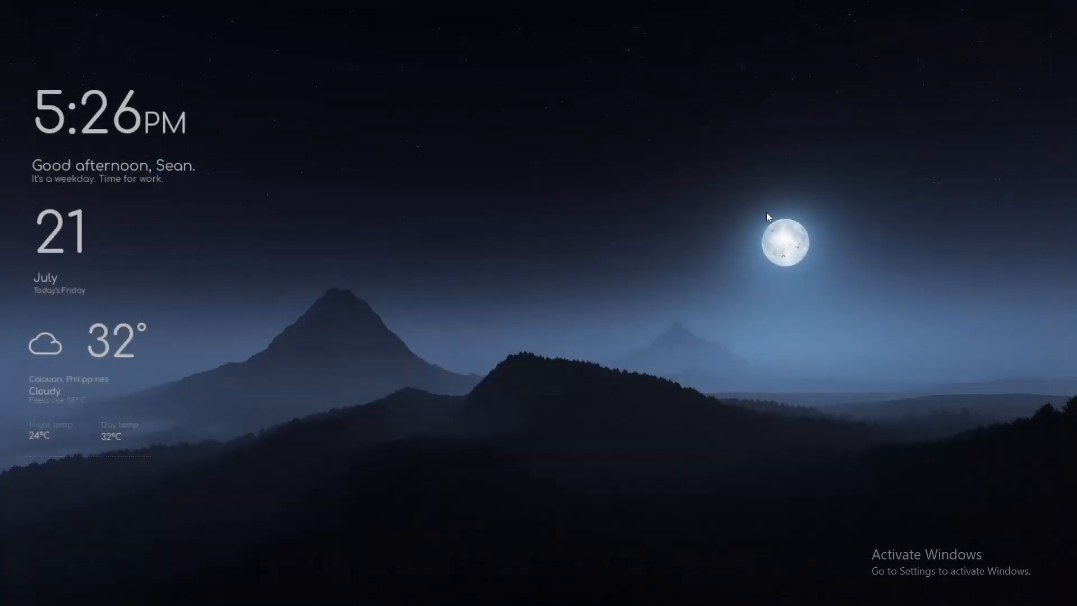
# Switch to File Explorer and locate the Win11_22H2_English_x64v2 disc image in Downloads > Technical, viewing its available actions
pyautogui.press('super')
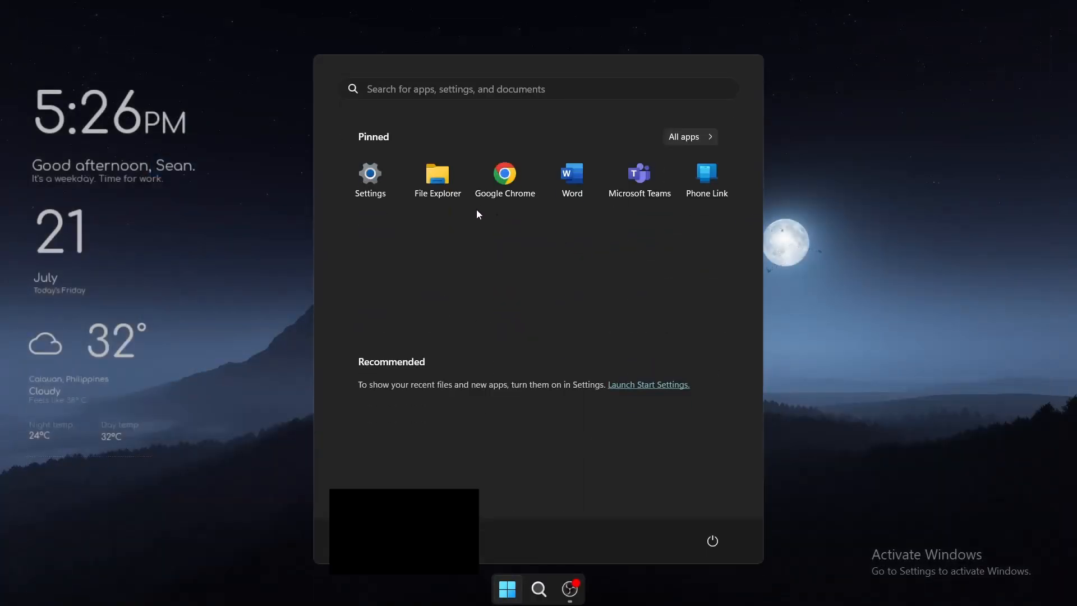
pyautogui.click(427, 177)
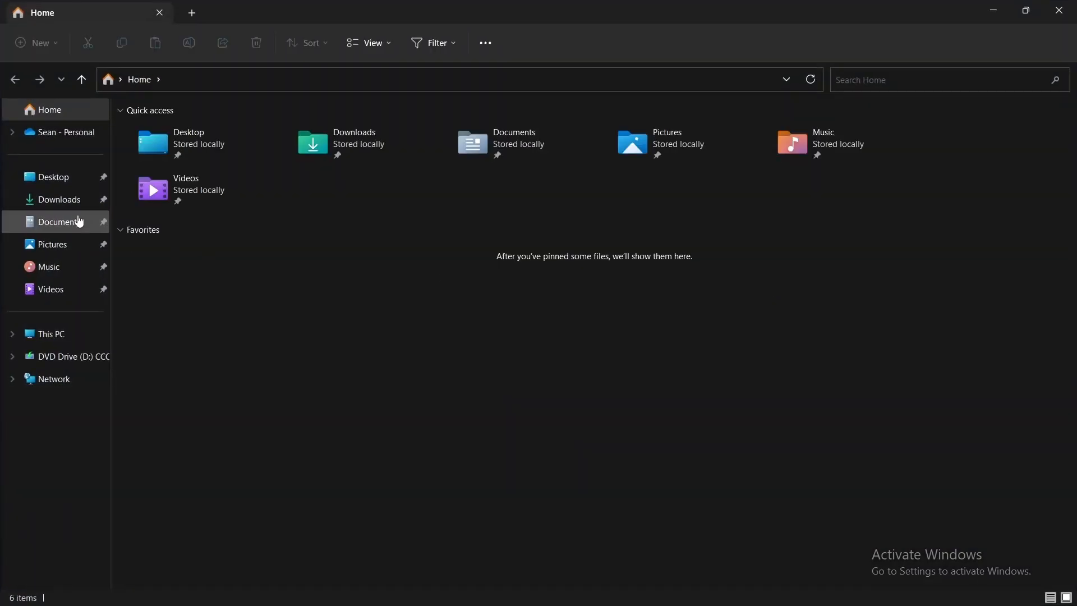
pyautogui.click(65, 200)
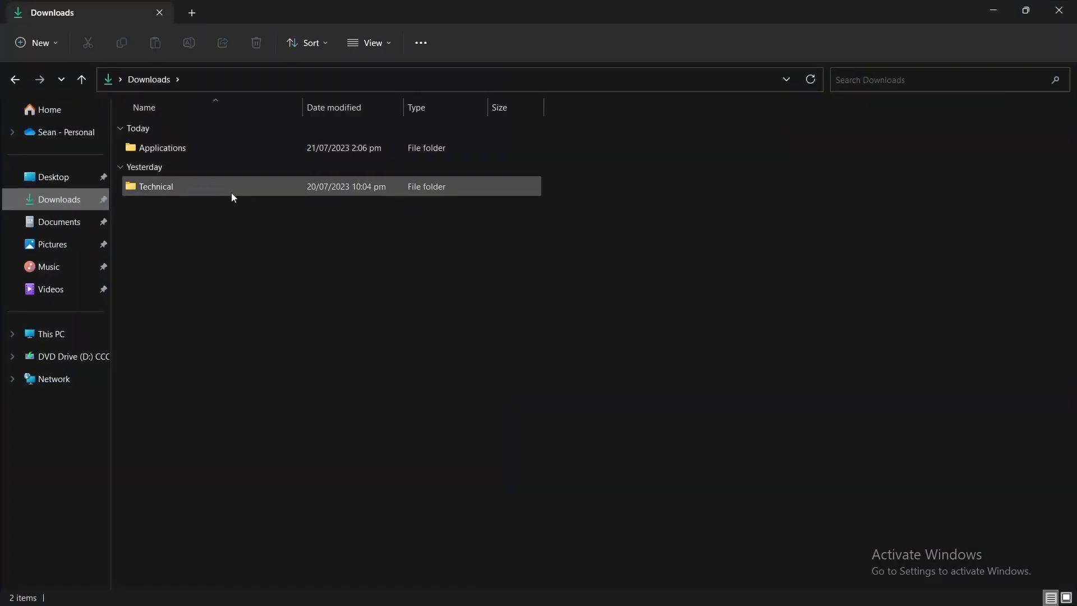
pyautogui.doubleClick(231, 193)
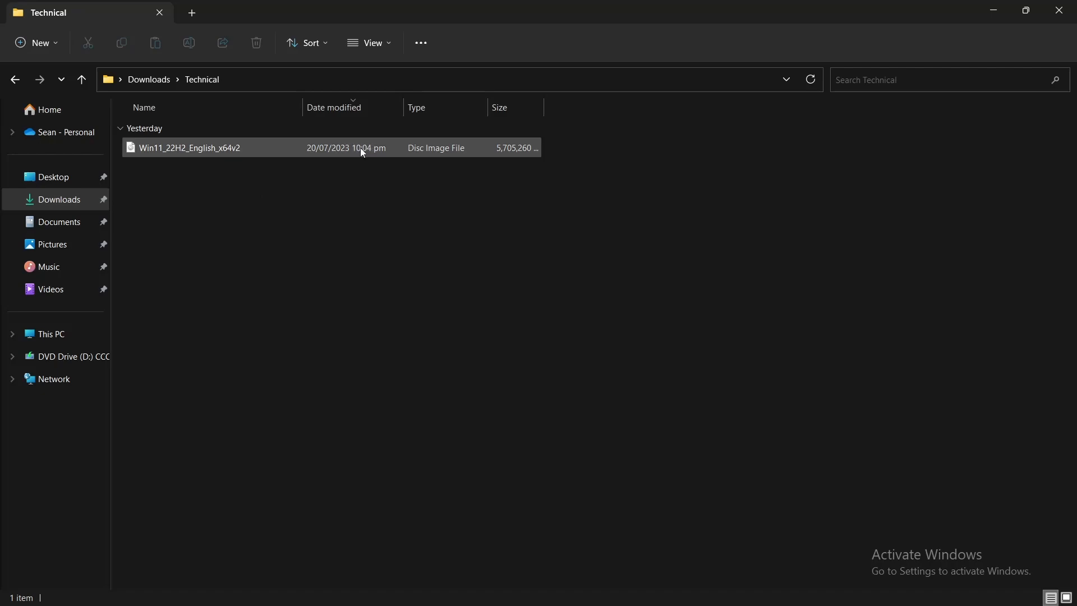
pyautogui.rightClick(328, 147)
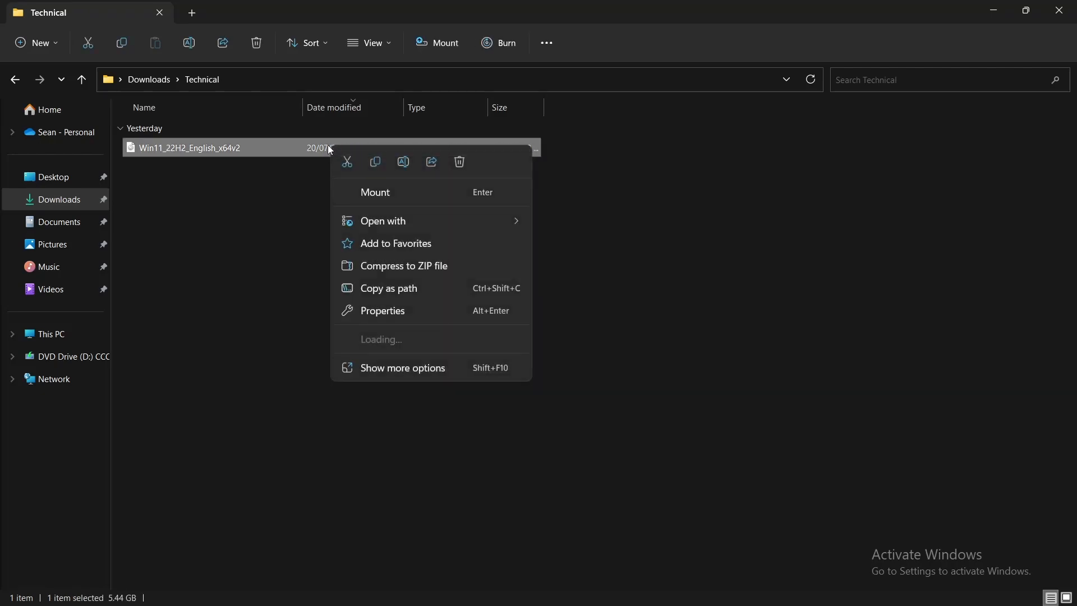
pyautogui.click(216, 227)
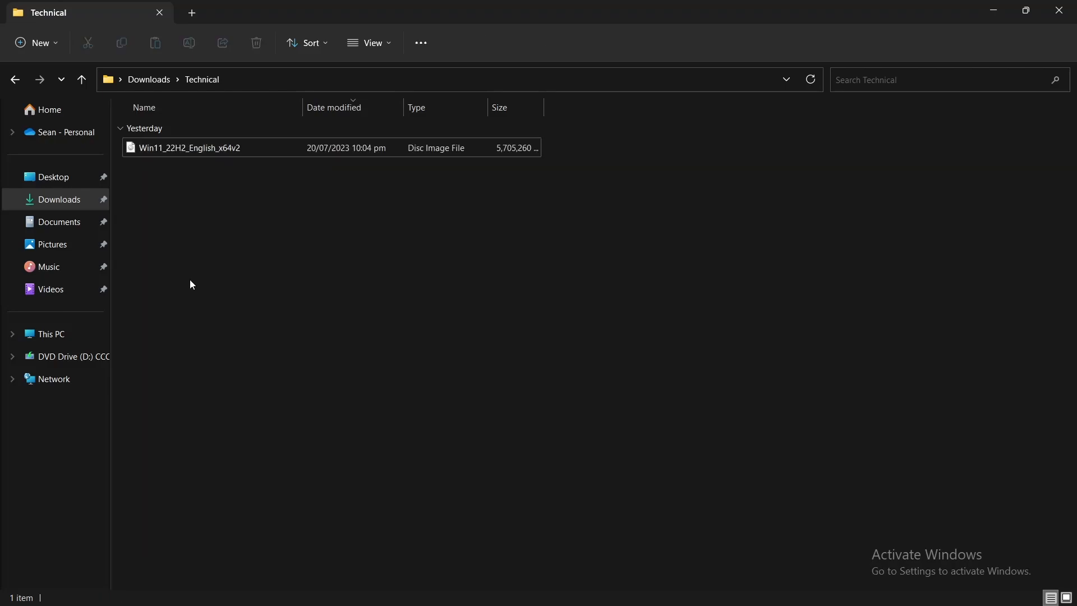
# Open DVD Drive (D:) CCCOMA_X64FRE_EN-US_DV9 from This PC to show the setup files, and minimize File Explorer
pyautogui.click(75, 335)
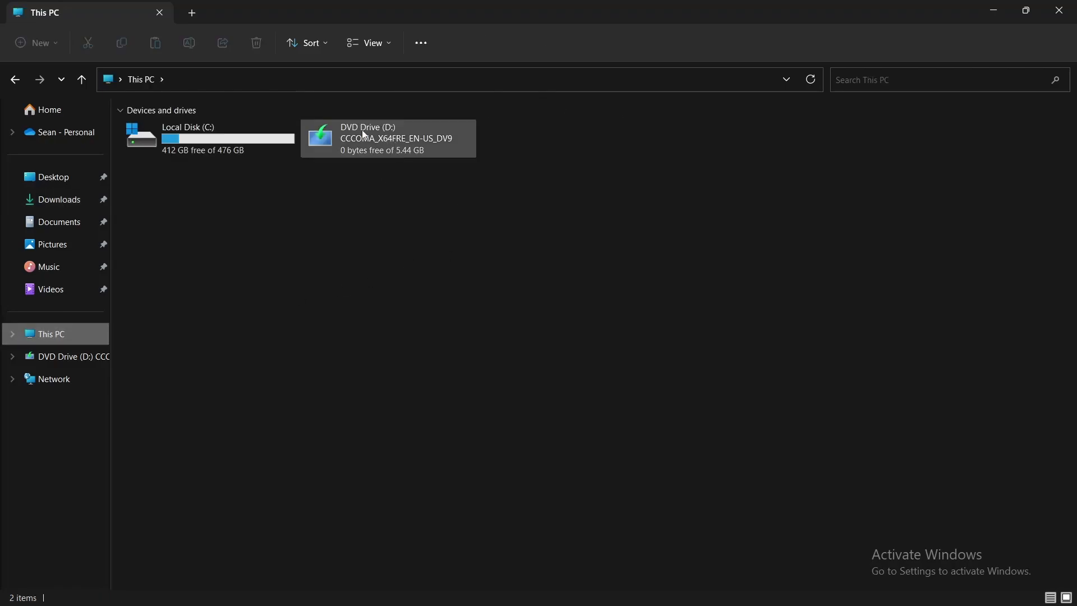
pyautogui.doubleClick(368, 147)
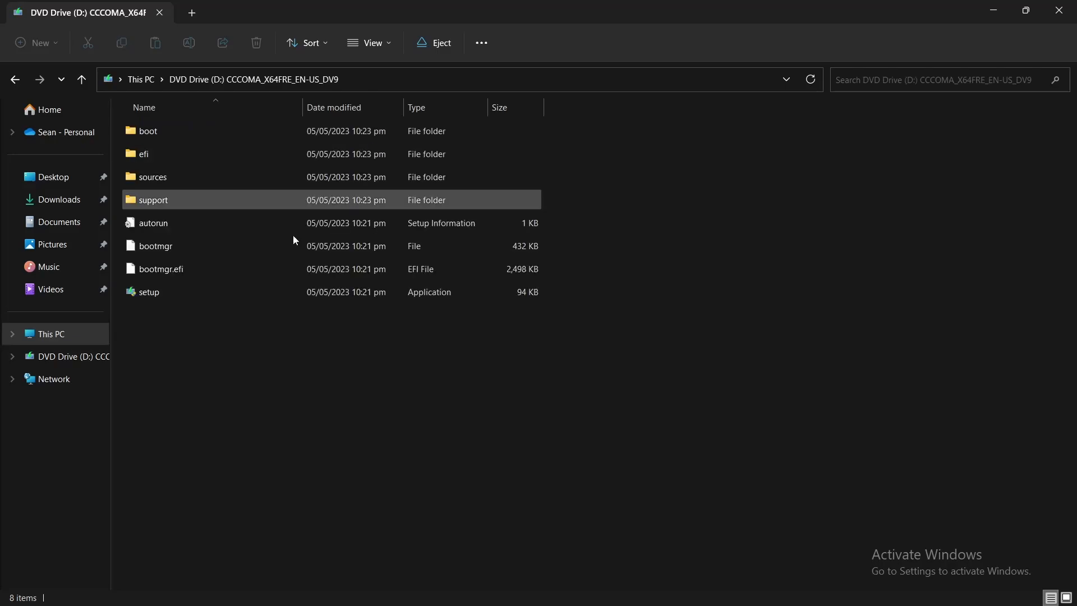
pyautogui.click(1006, 5)
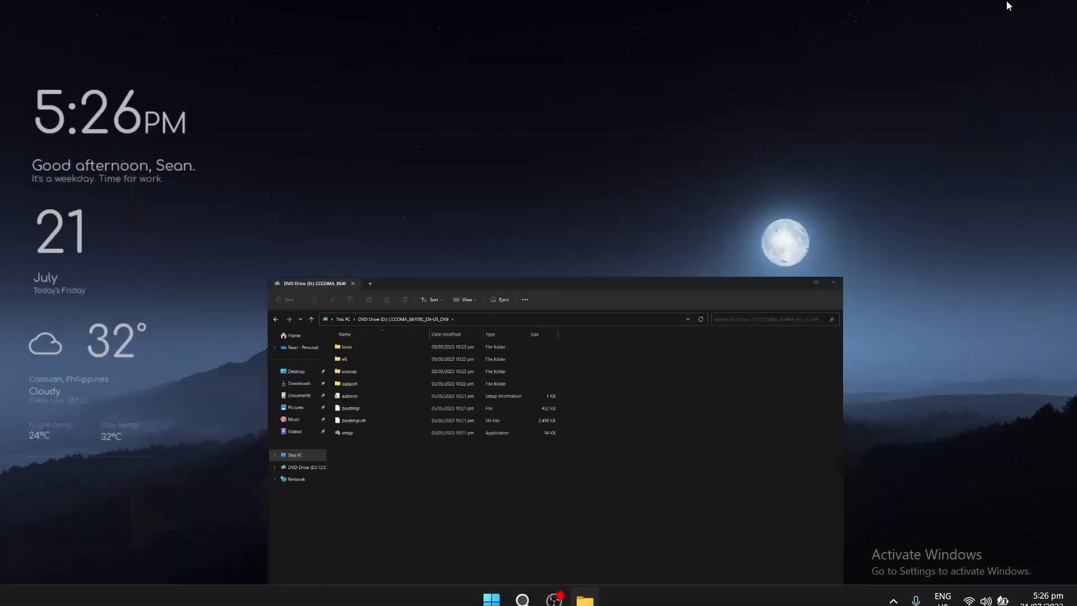
# Search for Registry Editor and run it as administrator
pyautogui.press('super')
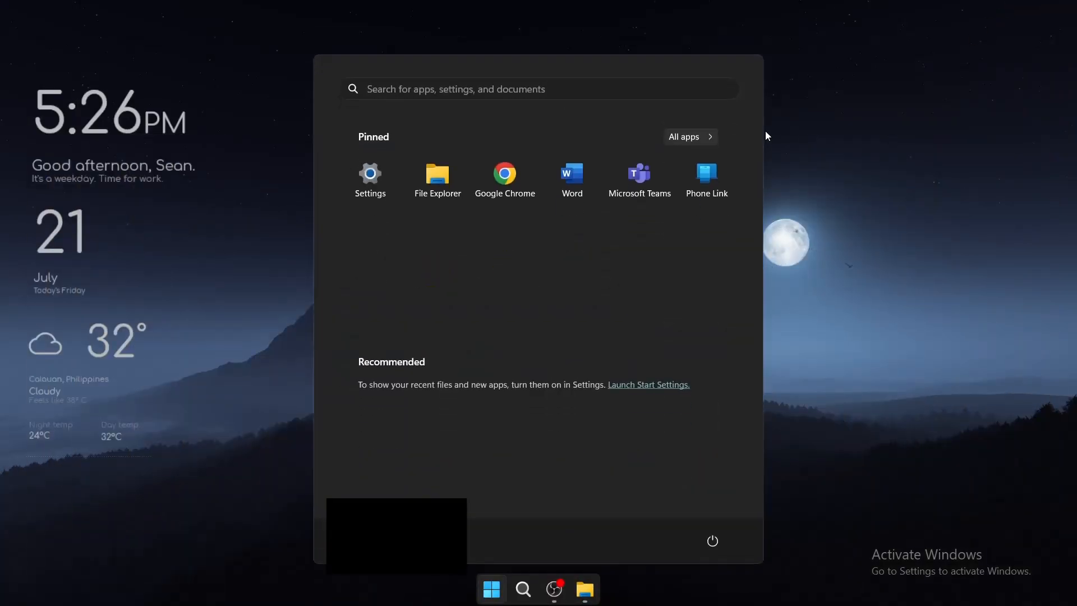
pyautogui.click(645, 91)
pyautogui.write('re')
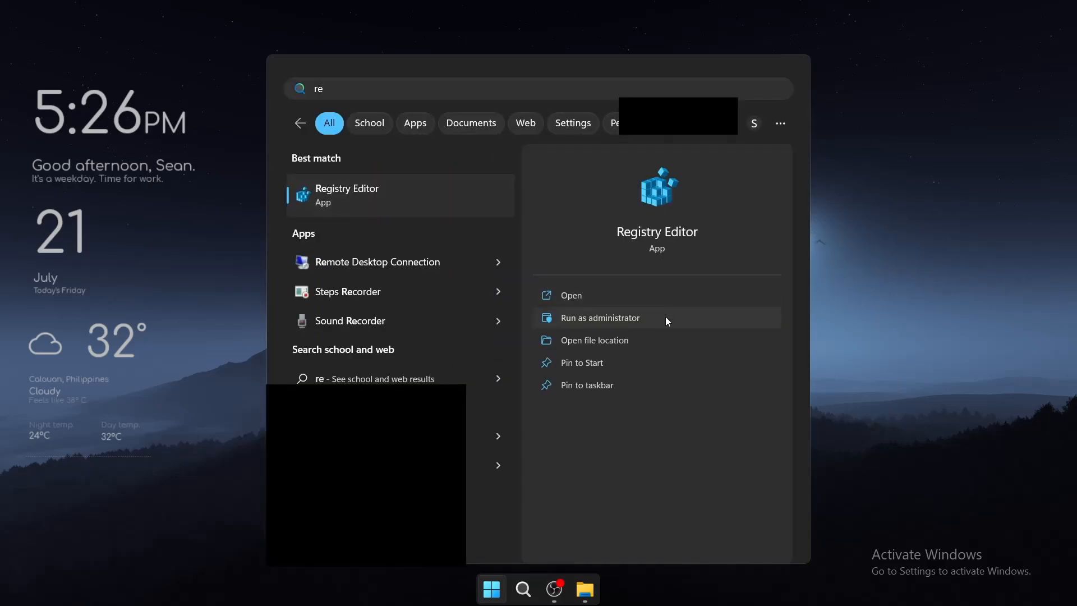
pyautogui.click(666, 318)
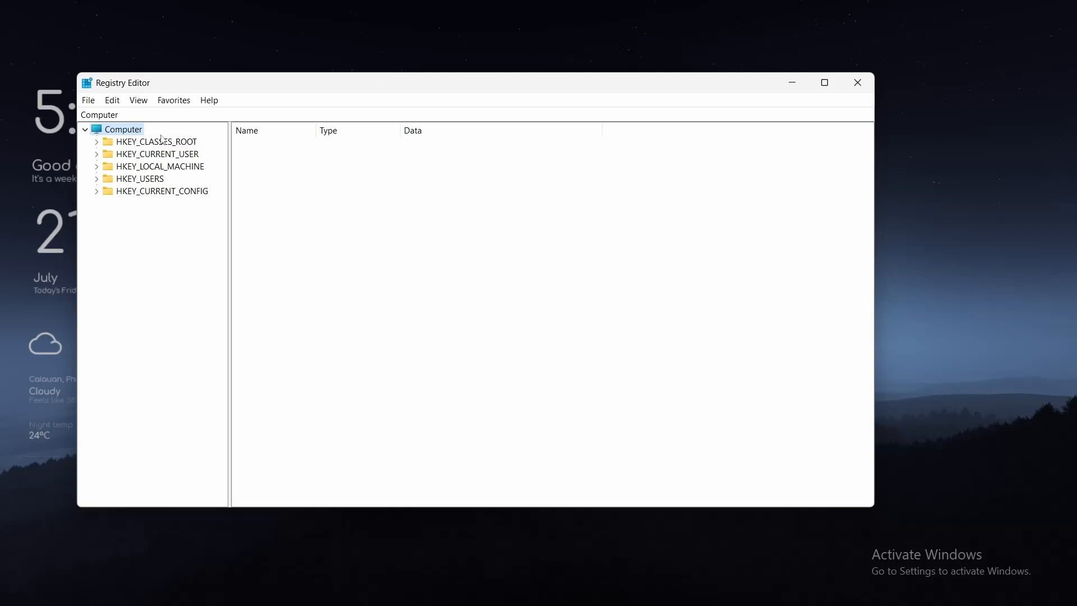
# Open the registry key HKEY_LOCAL_MACHINE\SOFTWARE\Microsoft\Windows NT\CurrentVersion to list its values
pyautogui.click(96, 166)
pyautogui.click(110, 243)
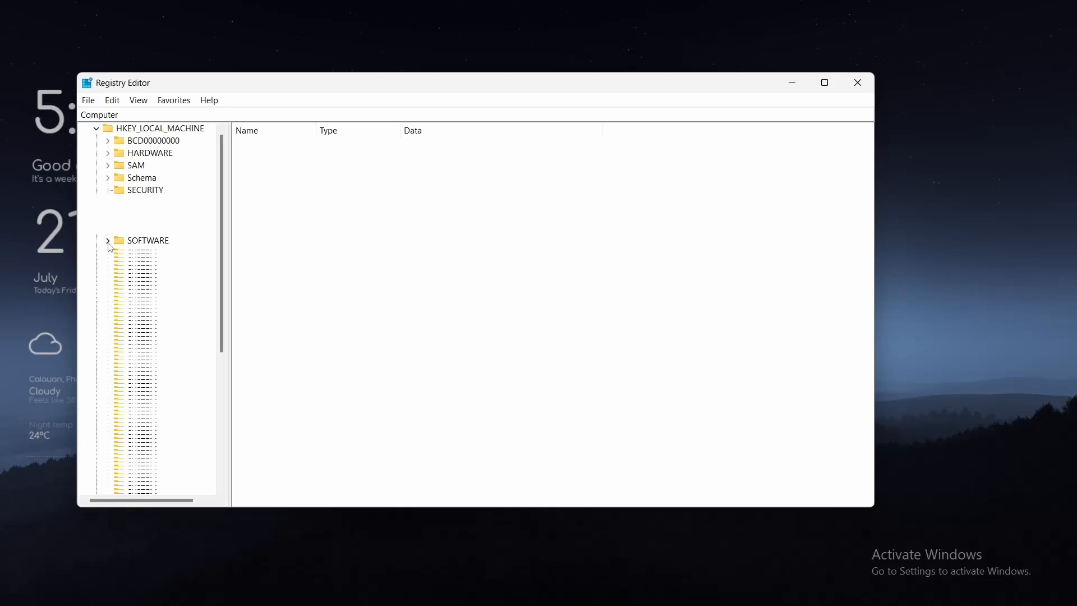
pyautogui.moveTo(225, 231); pyautogui.dragTo(225, 292)
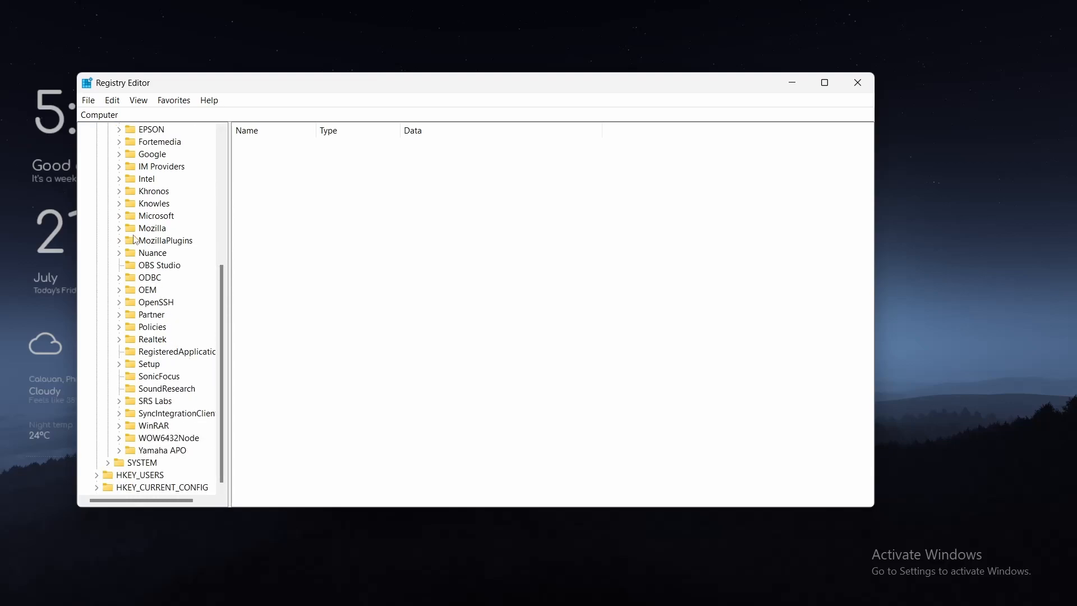
pyautogui.click(118, 216)
pyautogui.moveTo(224, 191); pyautogui.dragTo(237, 433)
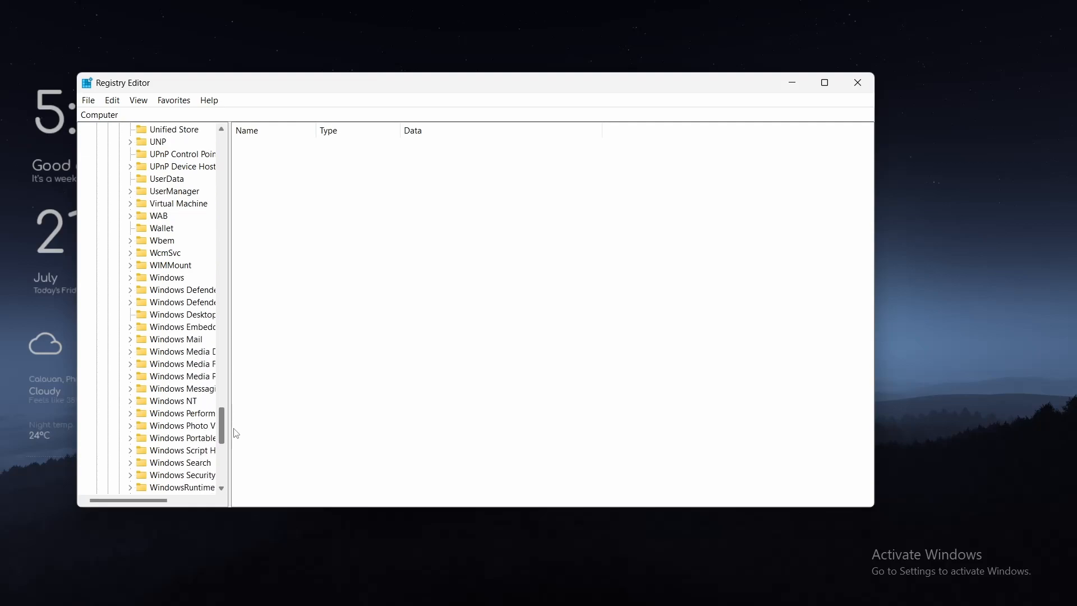
pyautogui.click(130, 403)
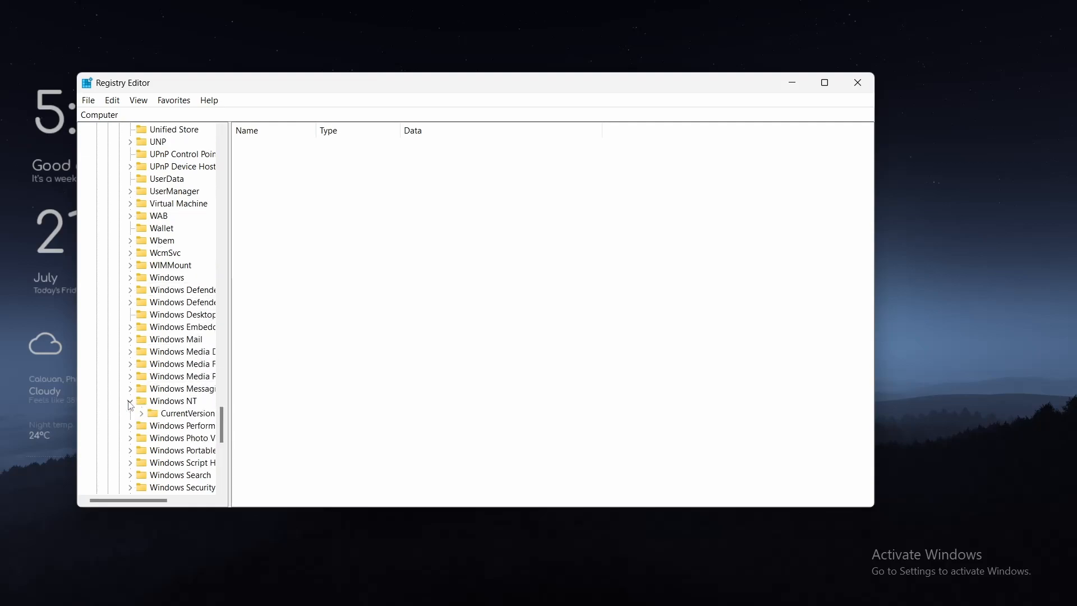
pyautogui.click(143, 414)
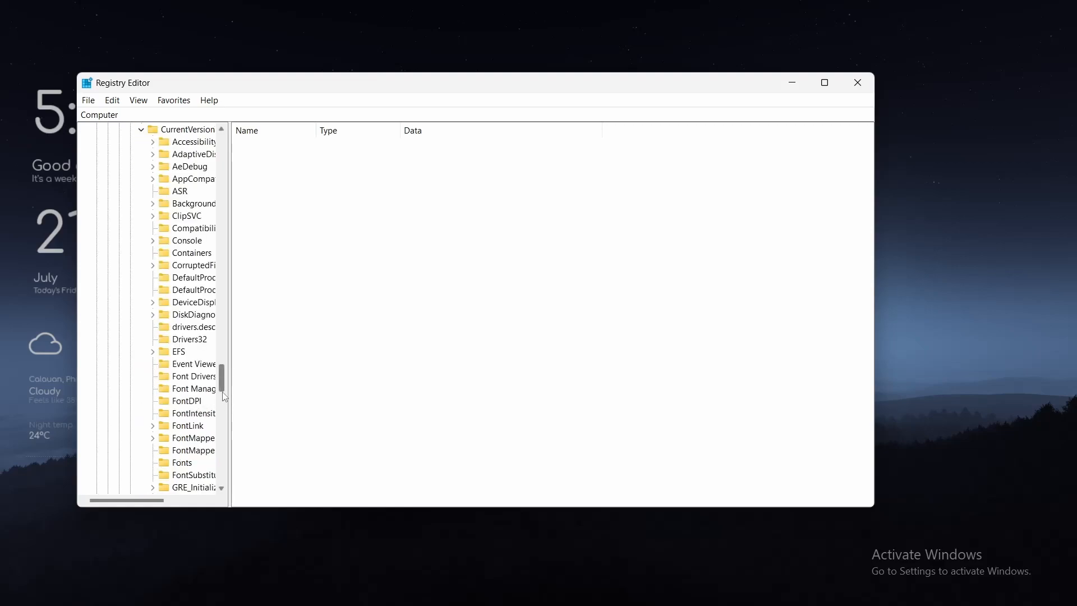
pyautogui.scroll(1, 227, 379)
pyautogui.scroll(9, 228, 379)
pyautogui.scroll(-4, 228, 379)
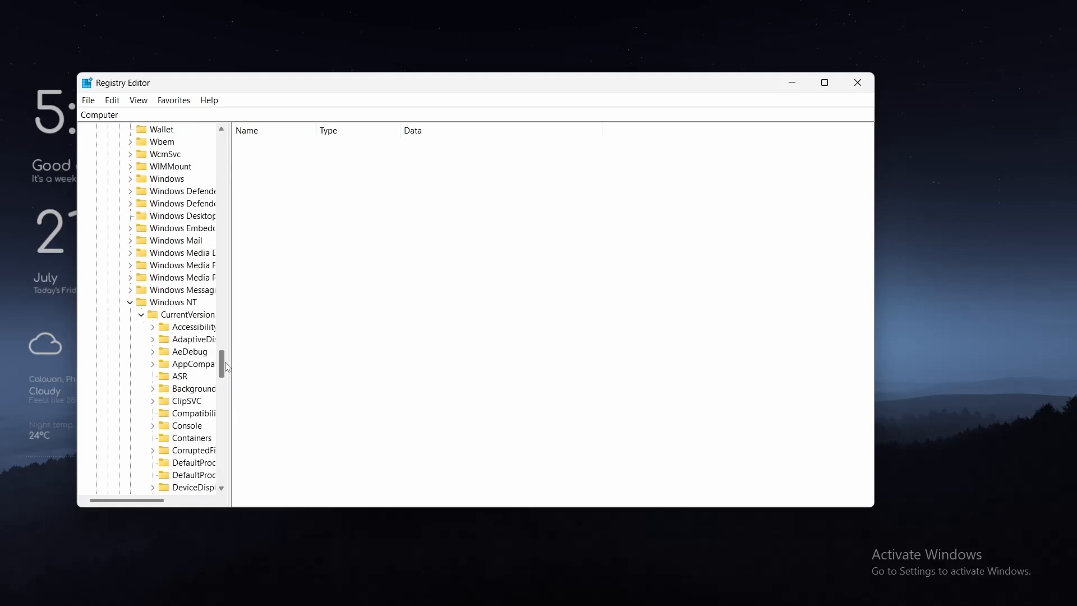
pyautogui.click(141, 314)
pyautogui.click(187, 315)
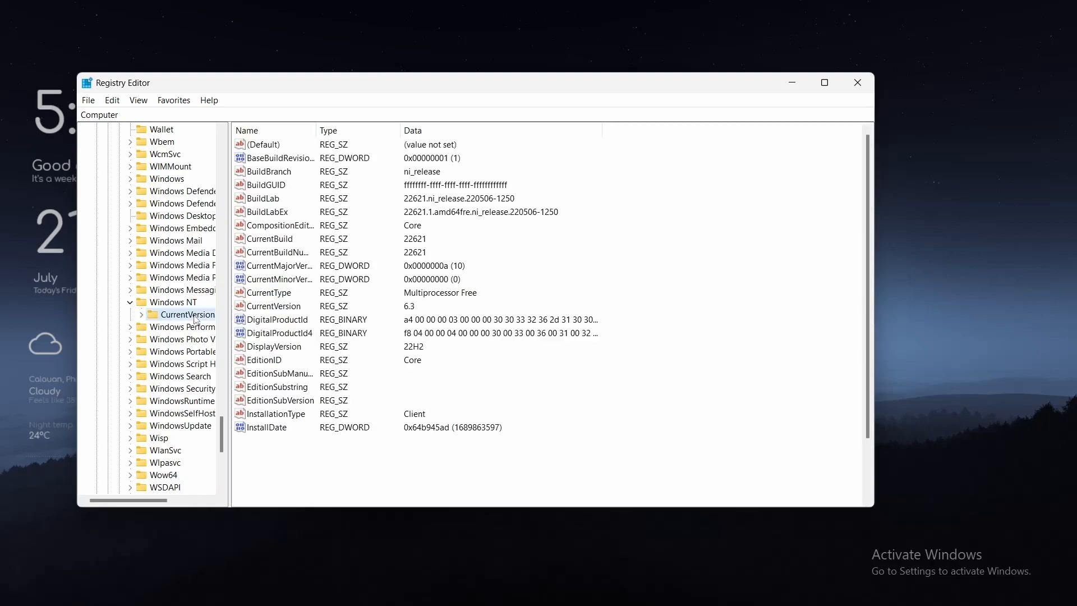
# Modify the EditionID value in the CurrentVersion key, setting its data to CoreSingleLanguage
pyautogui.click(262, 361)
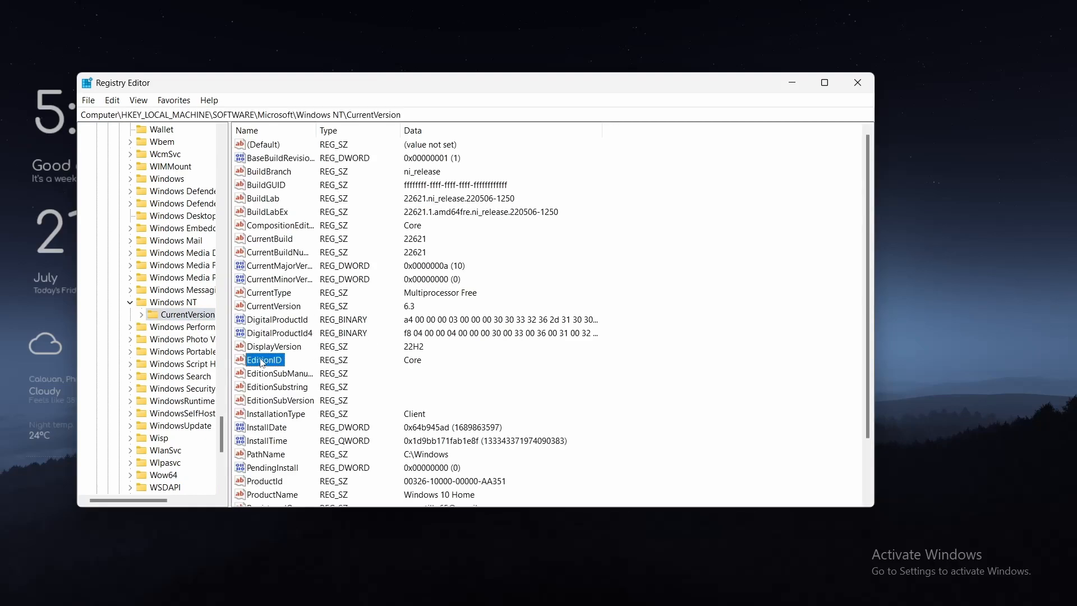
pyautogui.rightClick(263, 363)
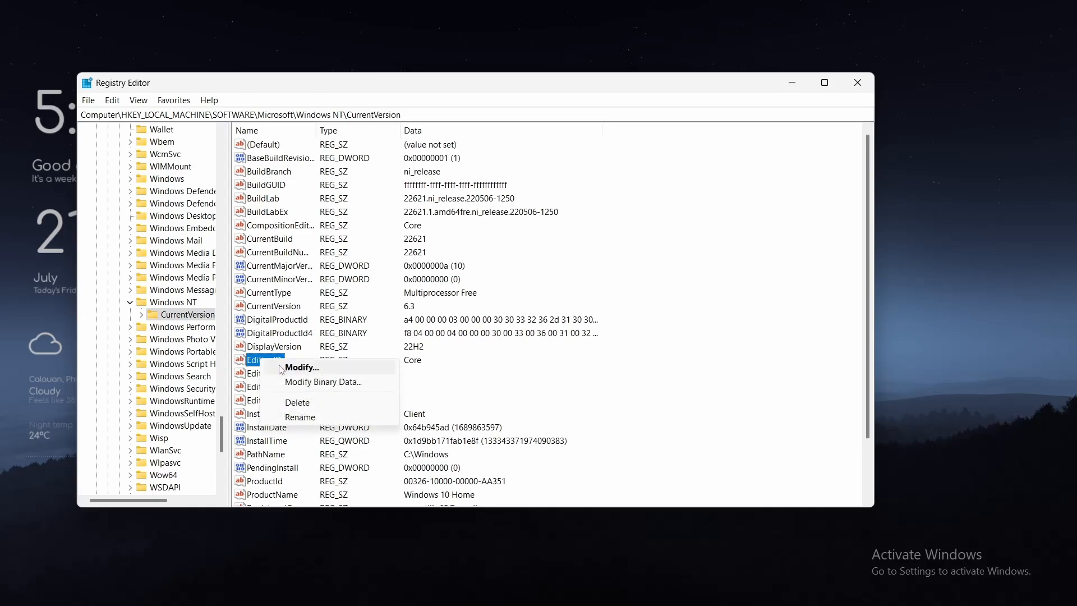
pyautogui.click(282, 368)
pyautogui.click(288, 210)
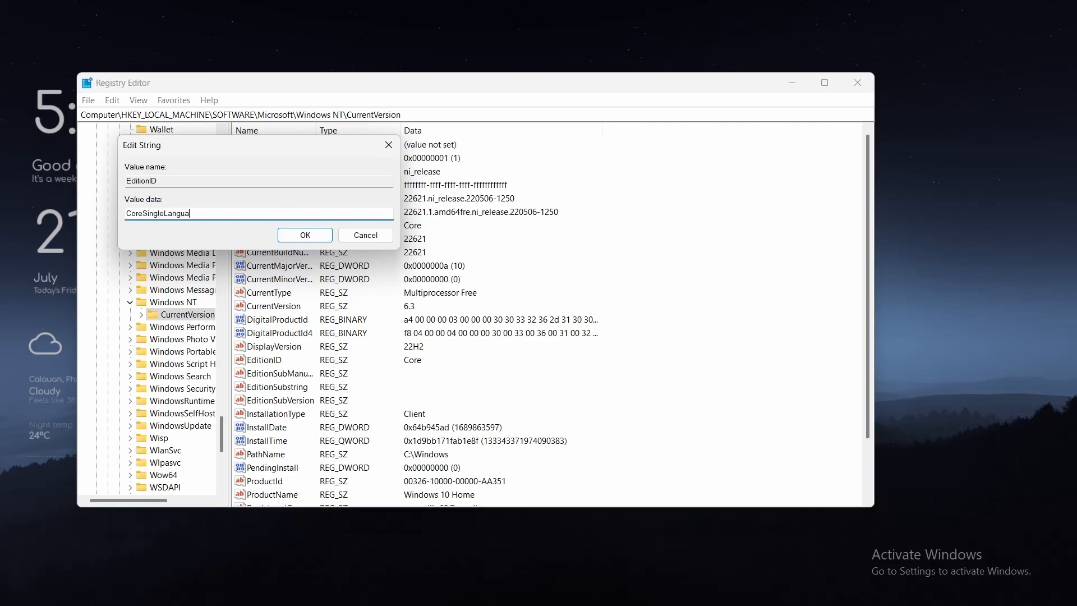
pyautogui.press('Return')
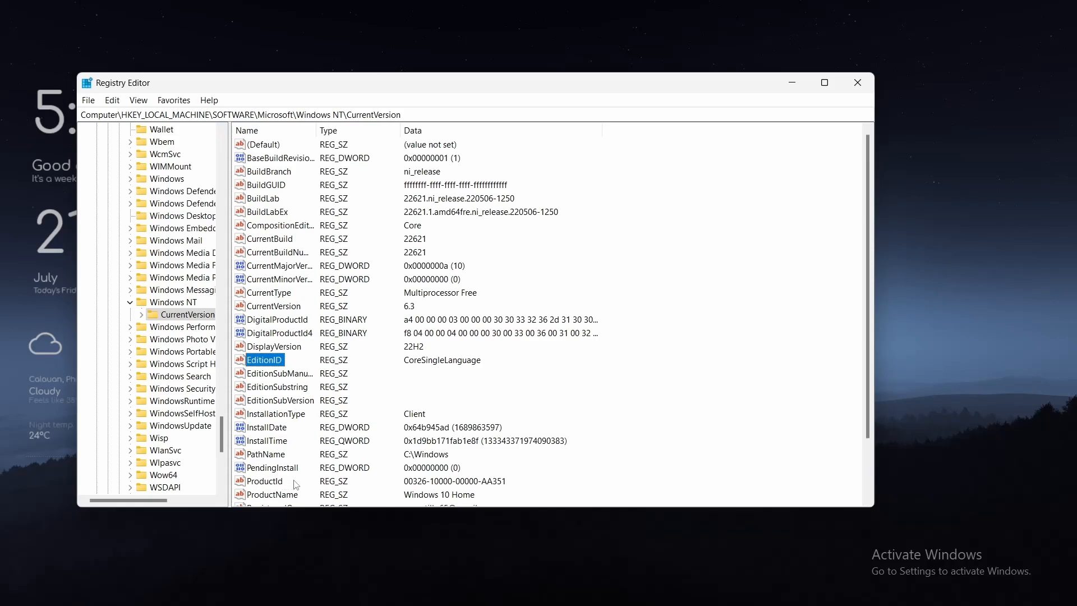
# Set the ProductName value's data to Windows 10 Home Single Language and close Registry Editor
pyautogui.rightClick(275, 497)
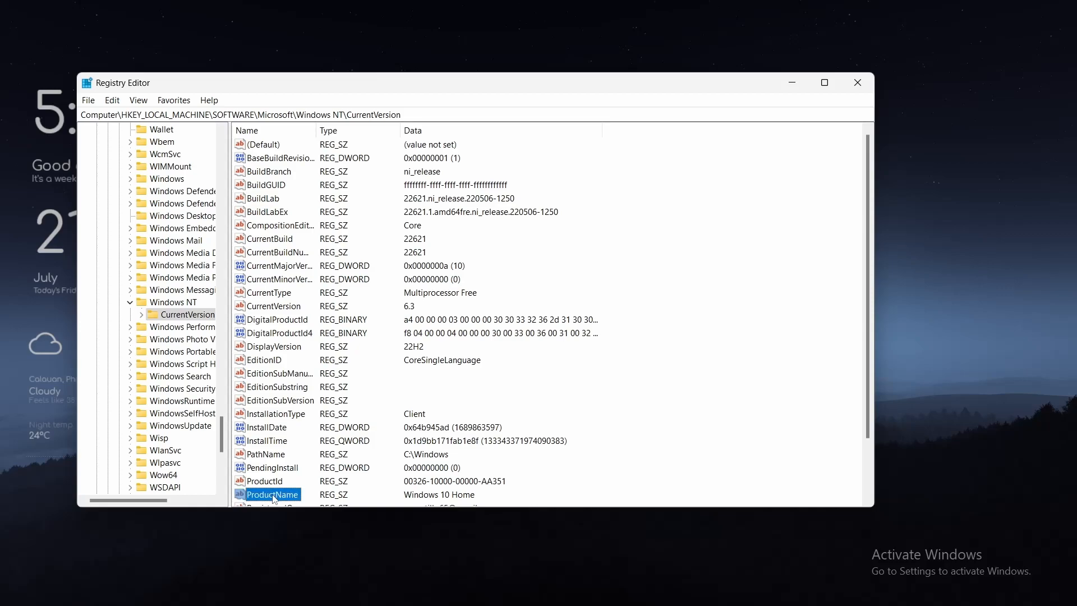
pyautogui.click(288, 504)
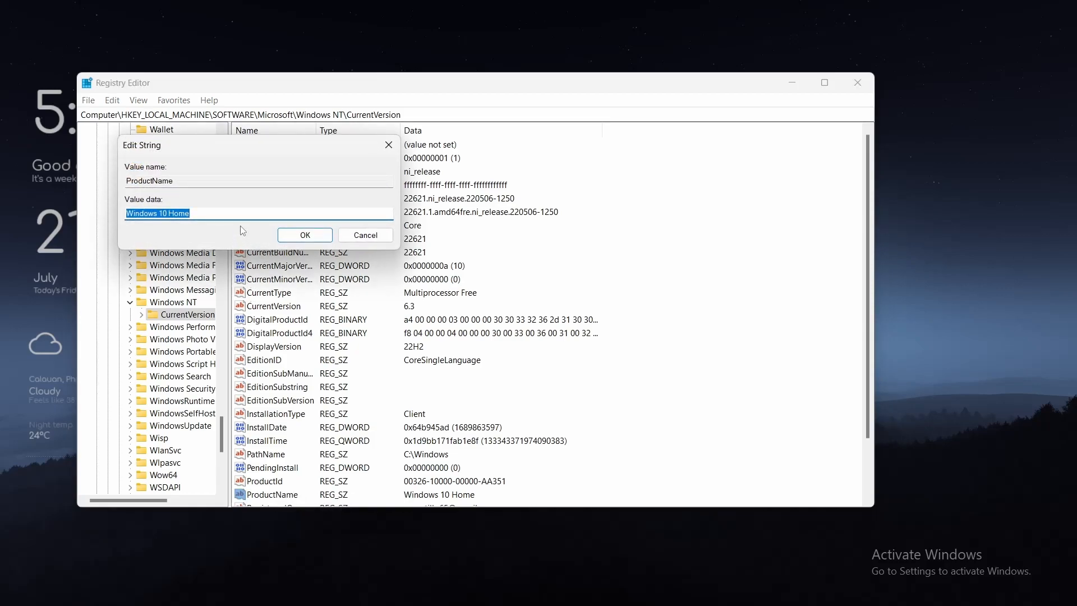
pyautogui.click(239, 218)
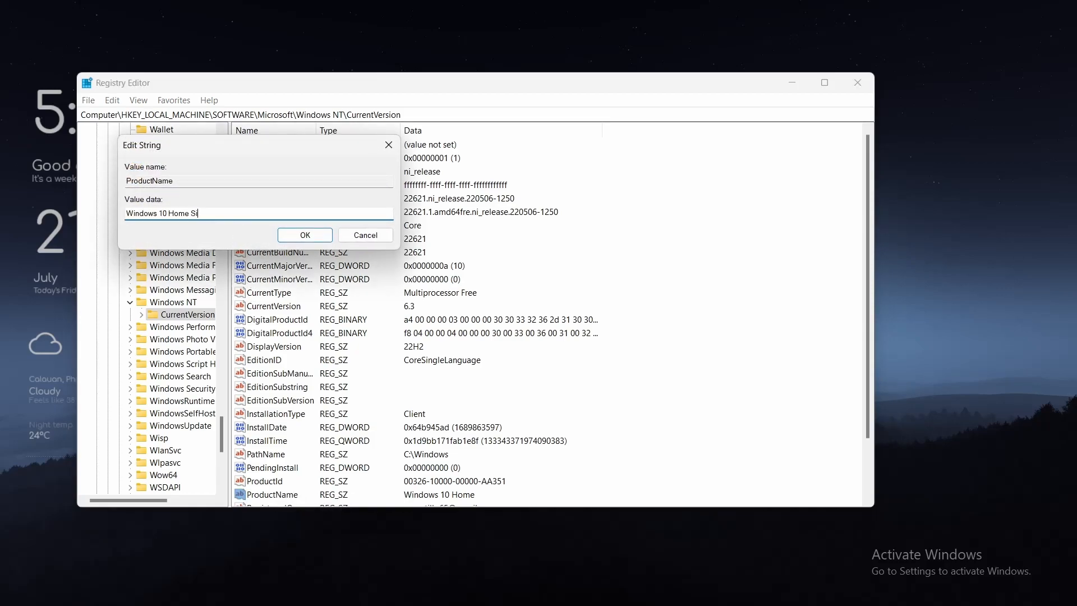
pyautogui.write('Single Language')
pyautogui.press('Return')
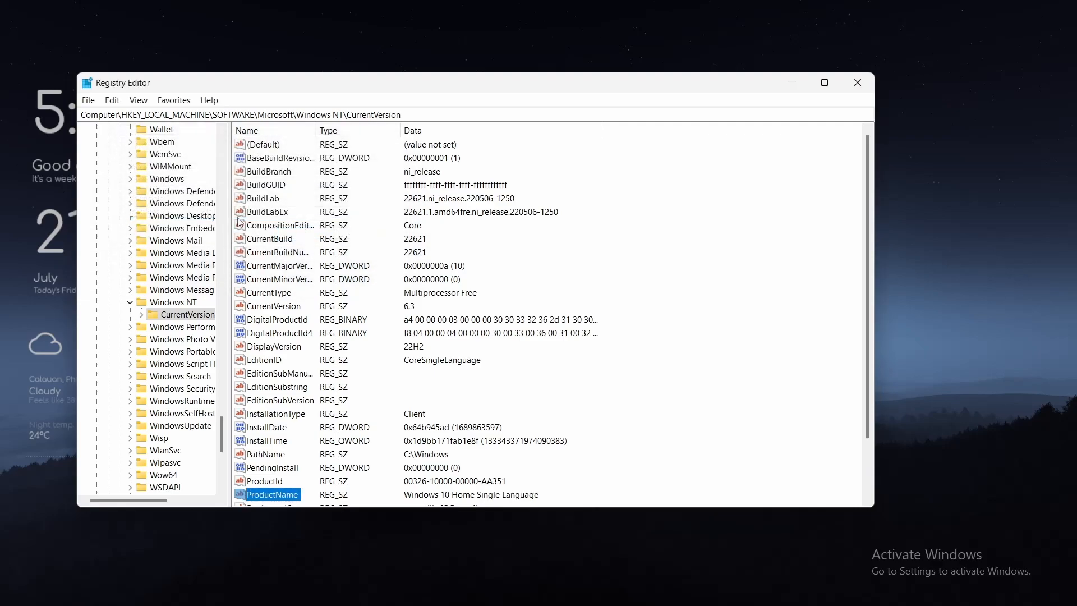
pyautogui.click(347, 499)
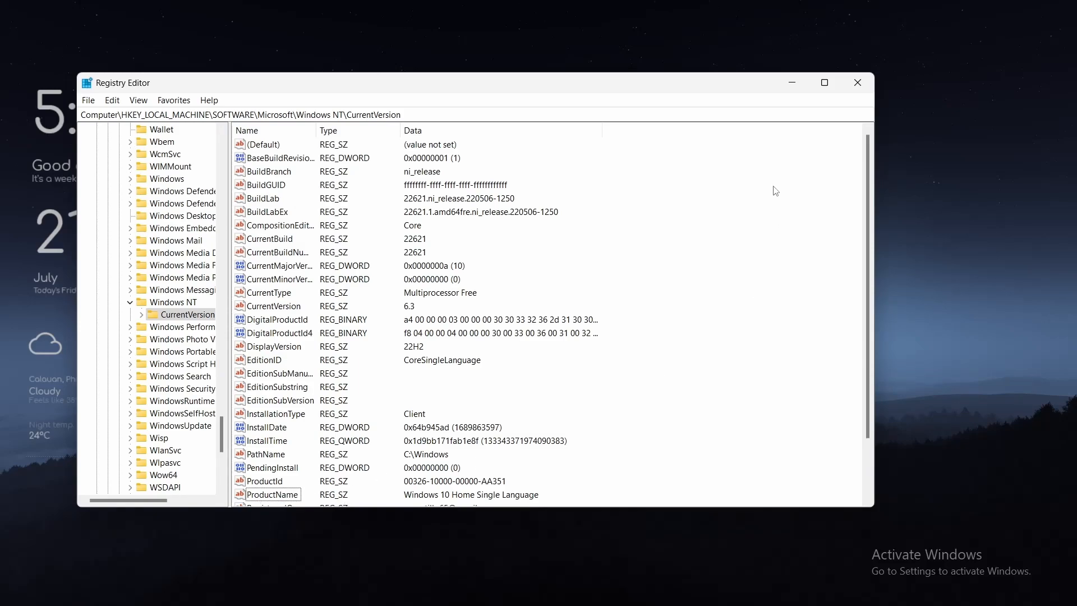
pyautogui.click(857, 84)
# Switch to File Explorer and launch the setup application from the mounted Windows 11 DVD drive
pyautogui.hotkey('alt', 'Tab')
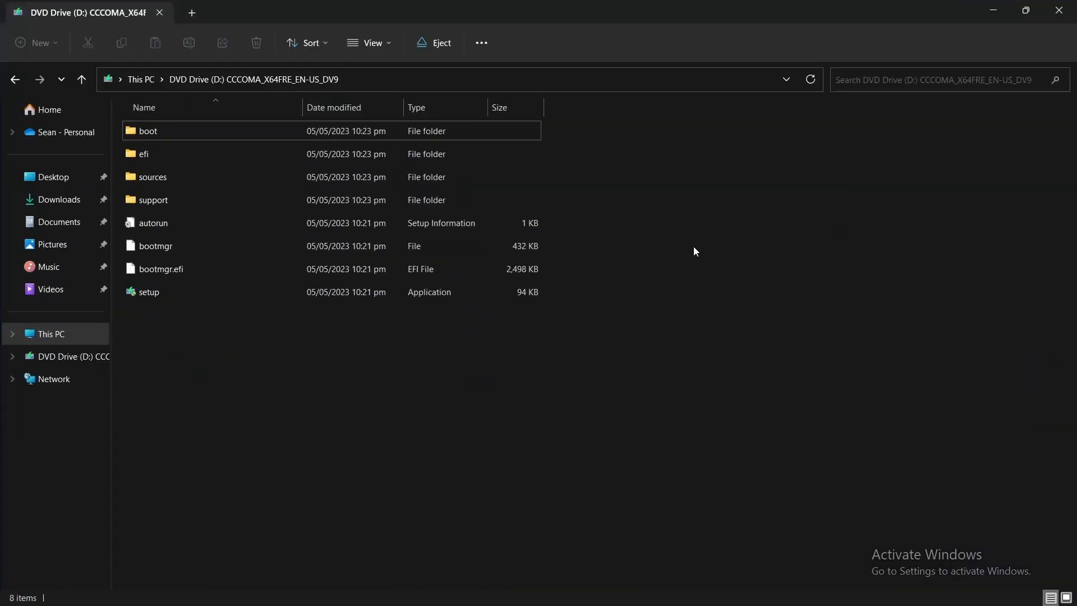
pyautogui.click(458, 283)
pyautogui.doubleClick(457, 284)
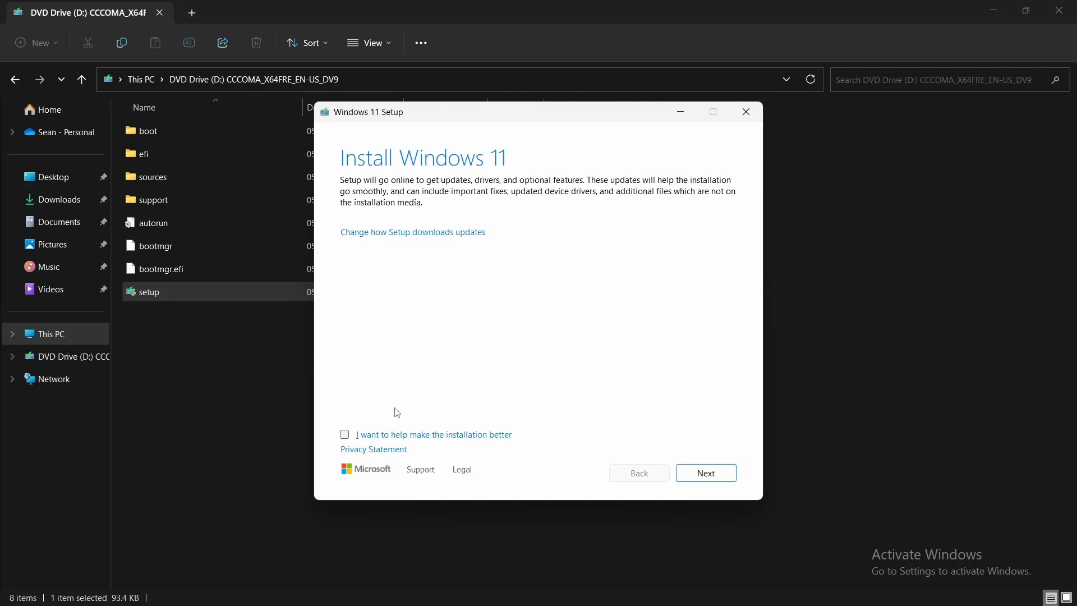
# Change how Setup downloads updates to Not right now and continue to the license terms
pyautogui.click(460, 233)
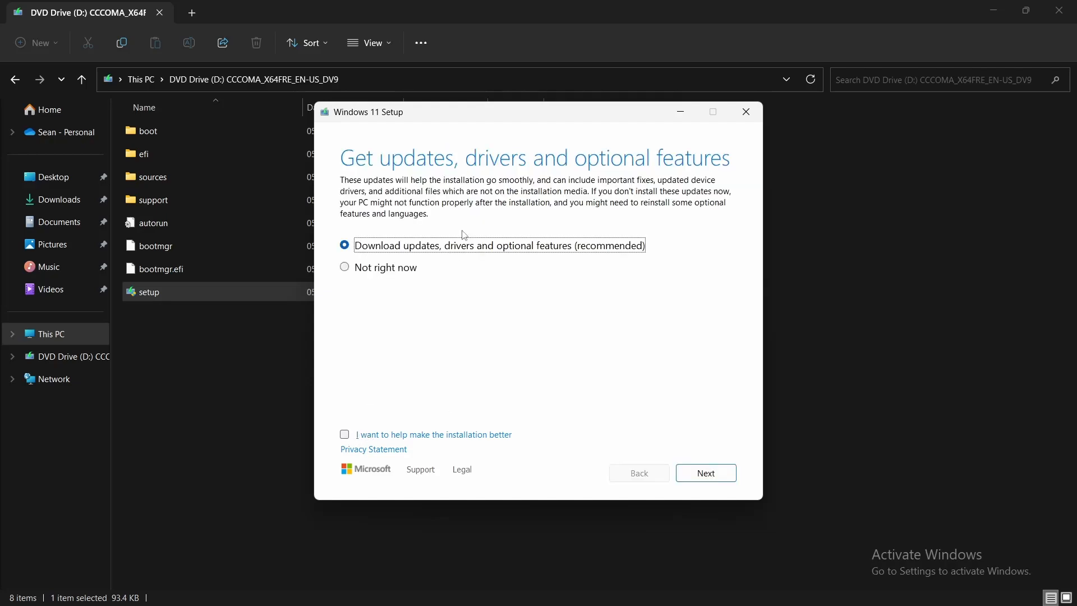
pyautogui.click(345, 269)
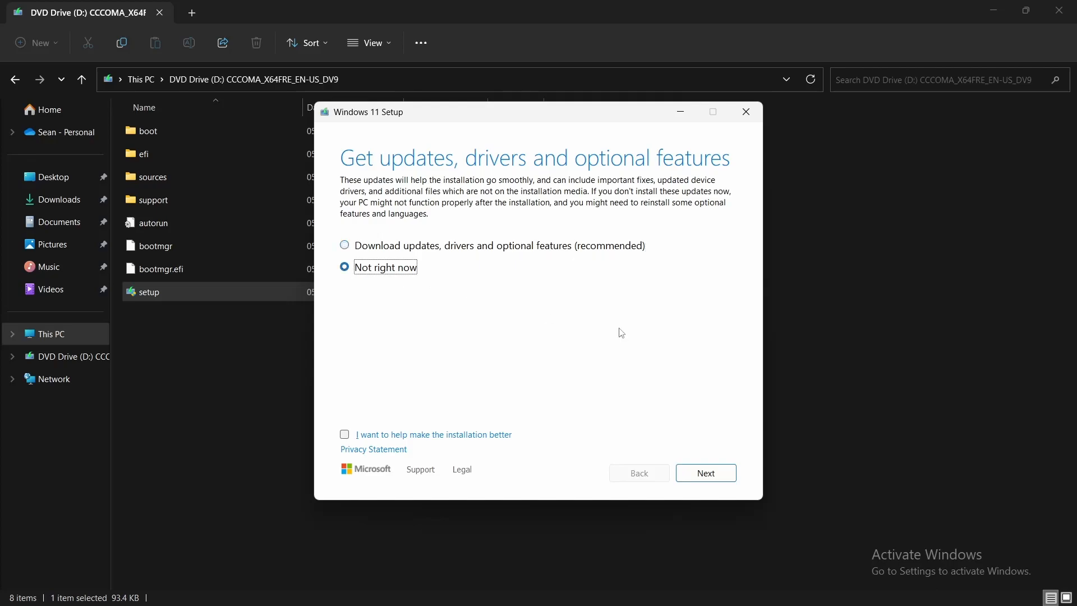
pyautogui.click(707, 474)
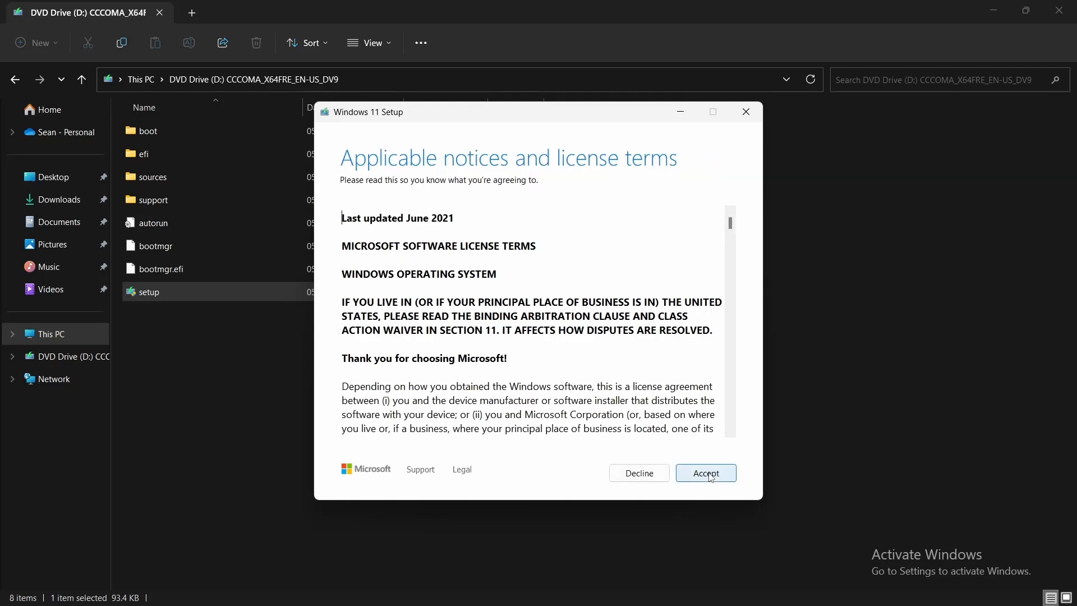
# Accept the license terms, review the options for what to keep, and continue with Keep personal files and apps
pyautogui.click(708, 474)
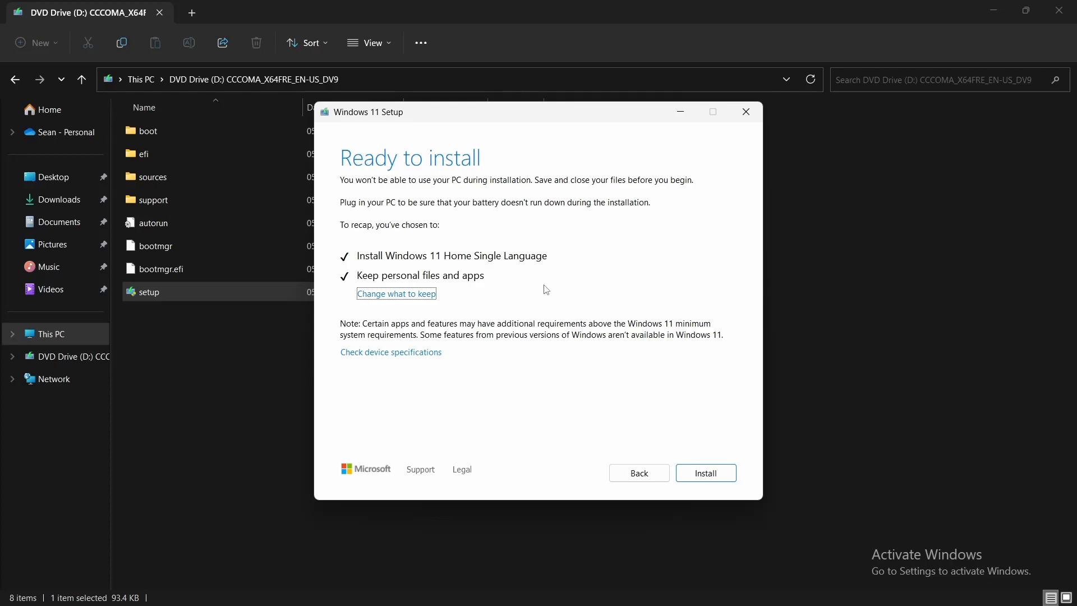
pyautogui.click(415, 297)
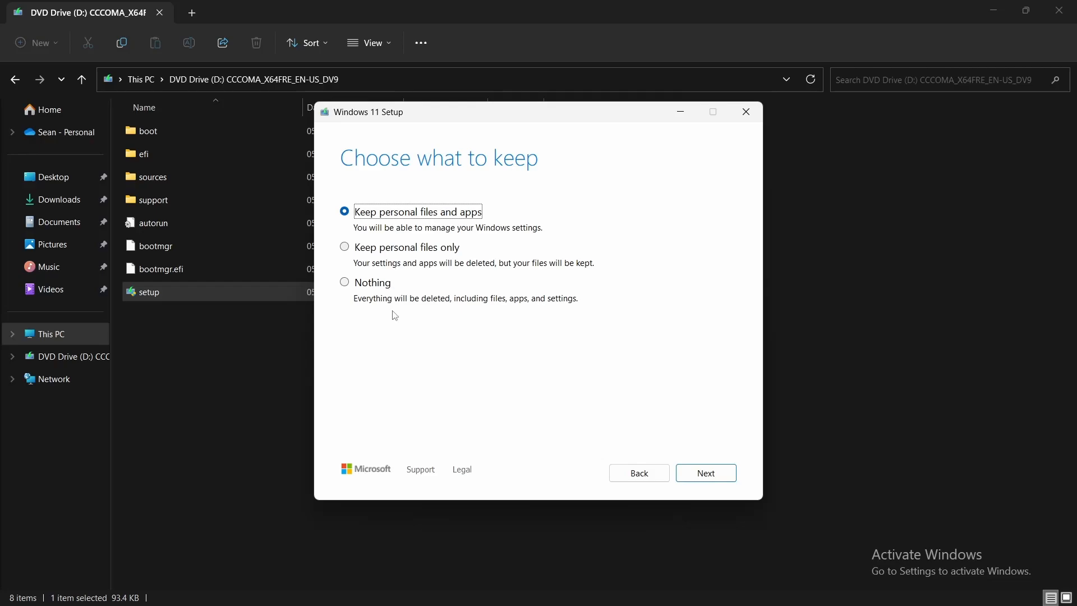
pyautogui.click(700, 476)
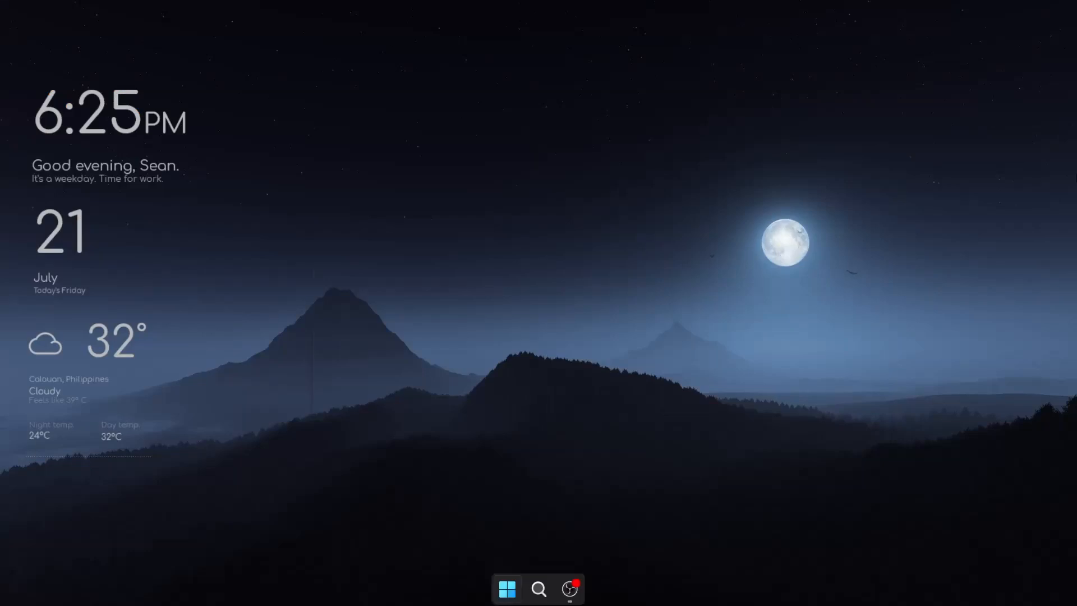
# Open the About page in the System settings to check the installed Windows edition
pyautogui.press('super')
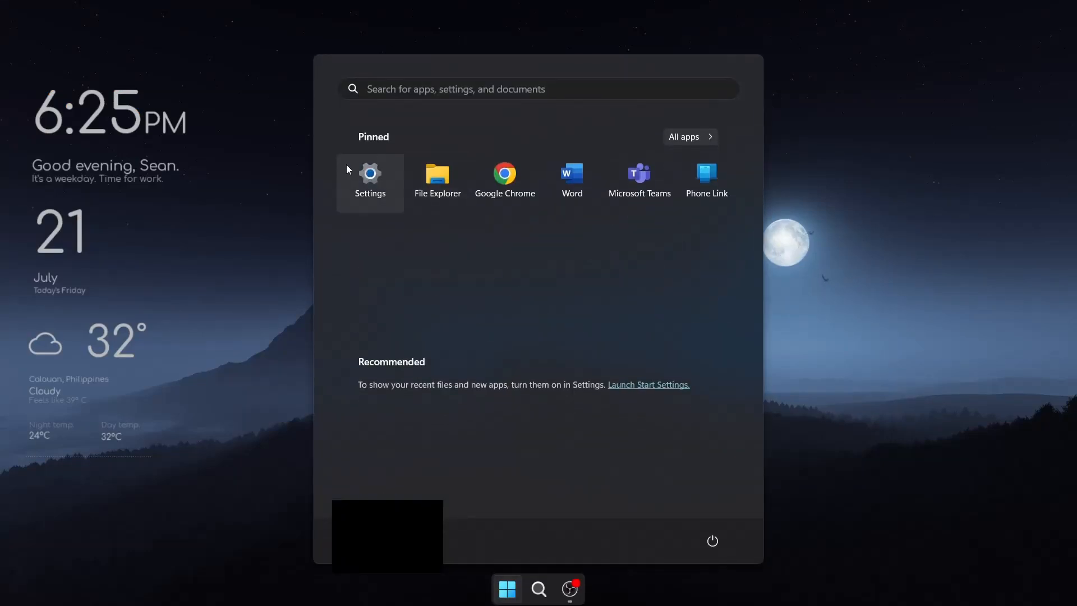
pyautogui.click(357, 172)
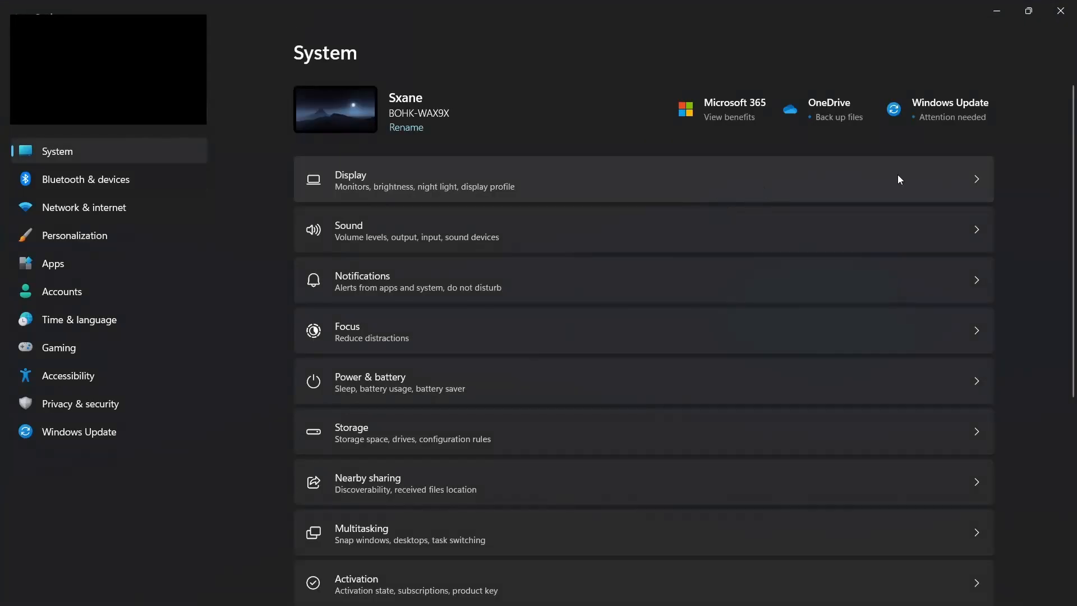
pyautogui.scroll(-5, 1075, 162)
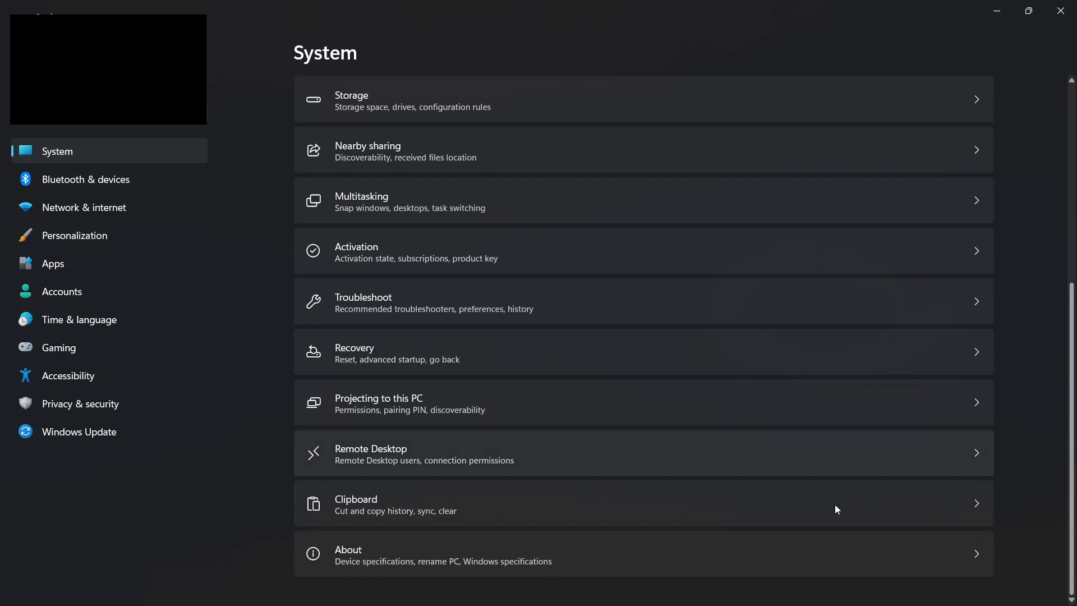
pyautogui.click(706, 553)
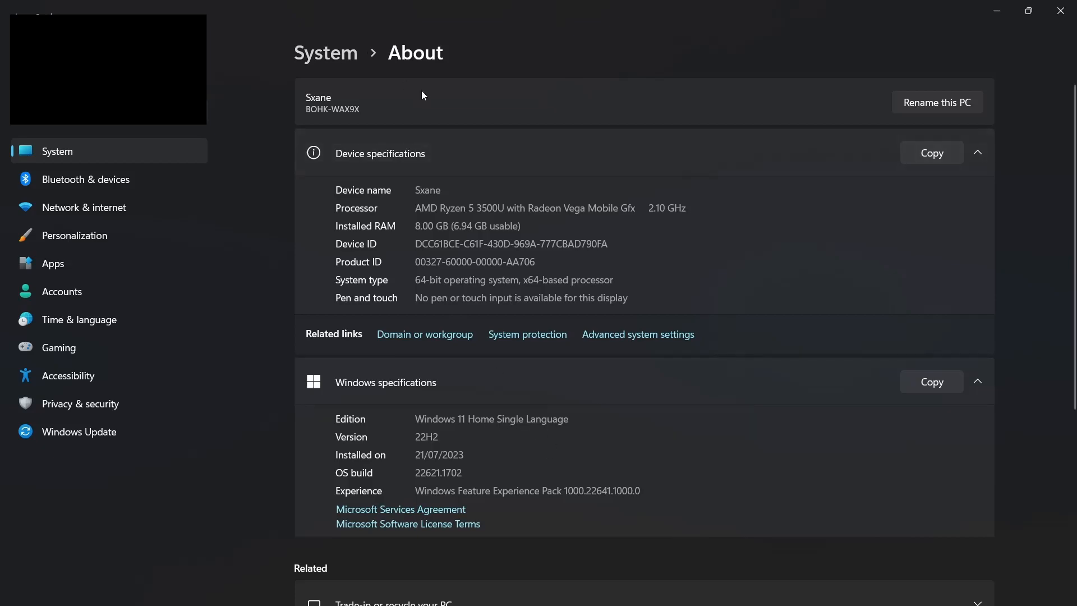
# Check the Windows activation state in the System settings, and close Settings
pyautogui.click(328, 53)
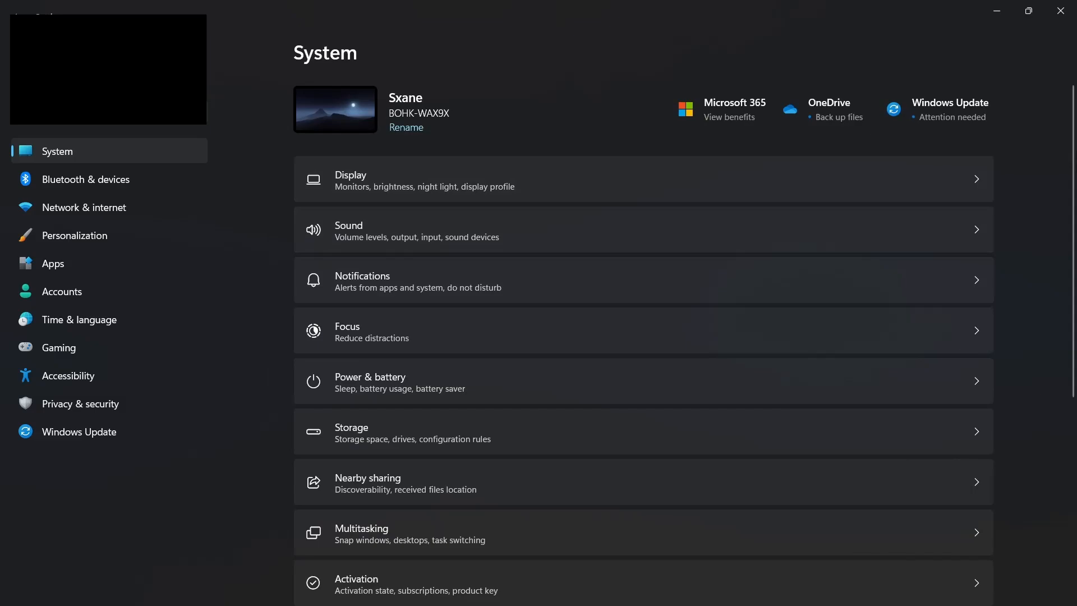
pyautogui.moveTo(1068, 252); pyautogui.dragTo(1062, 369)
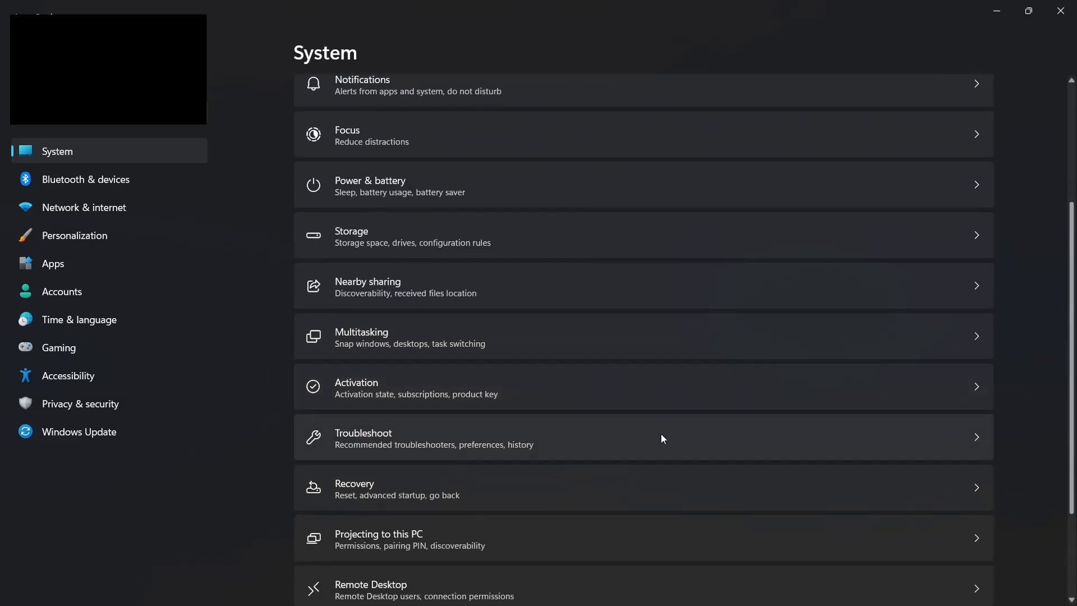
pyautogui.click(630, 395)
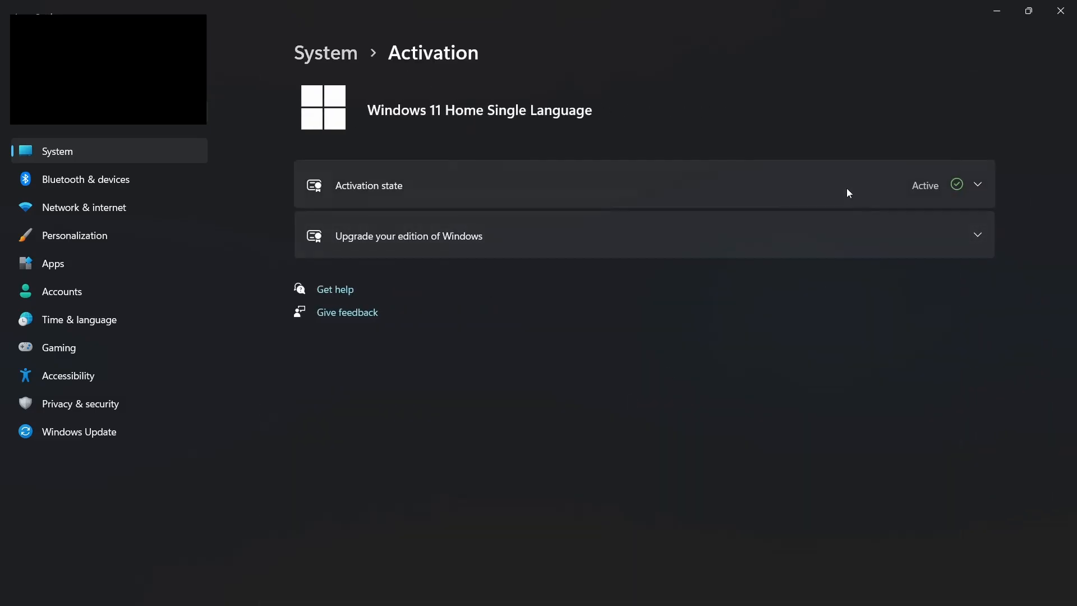
pyautogui.click(808, 184)
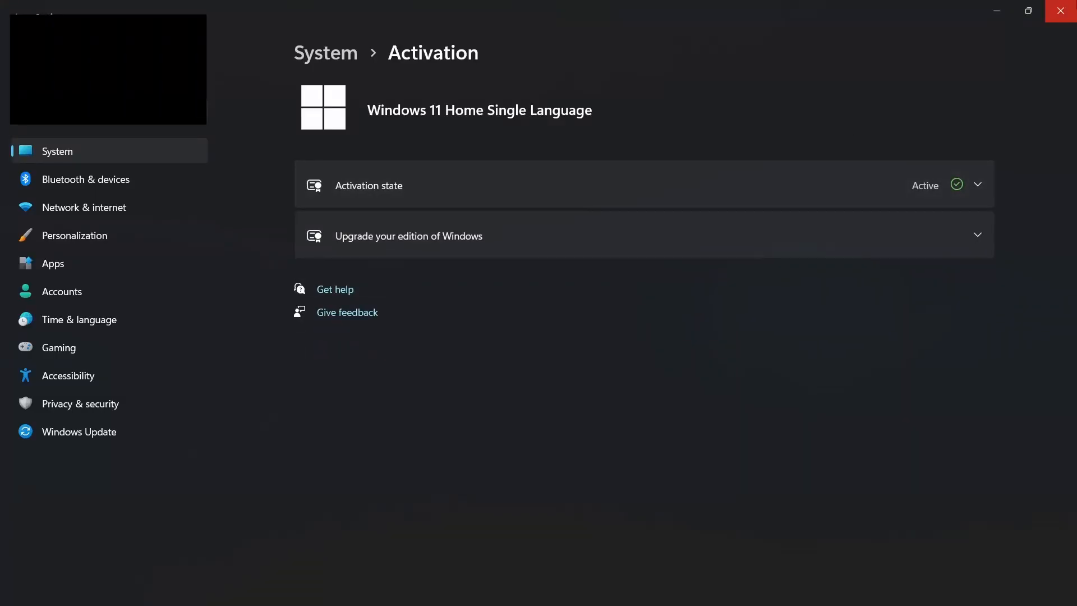
pyautogui.click(1059, 10)
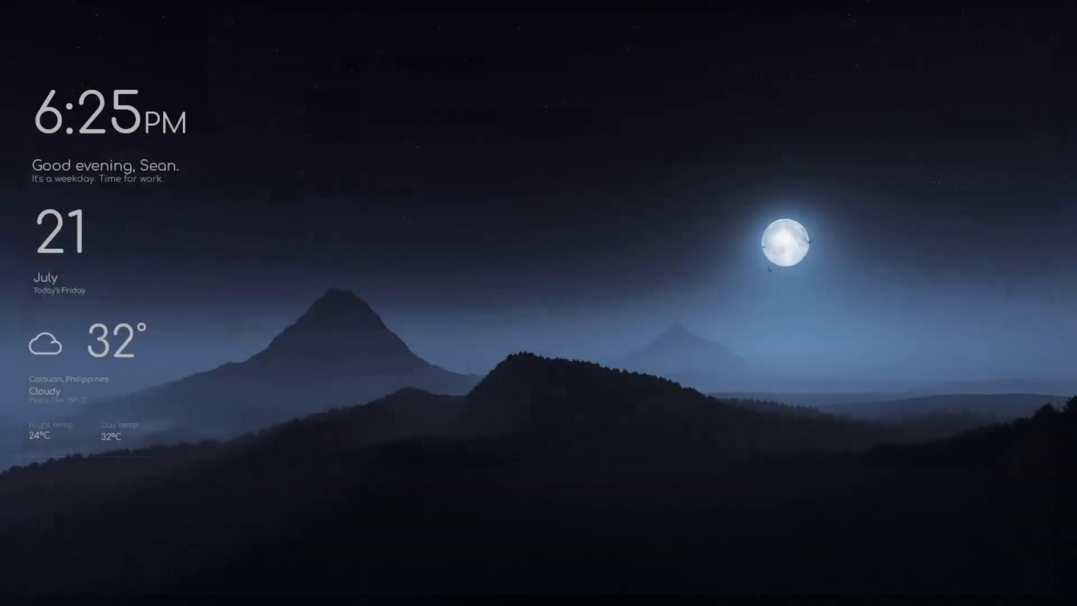